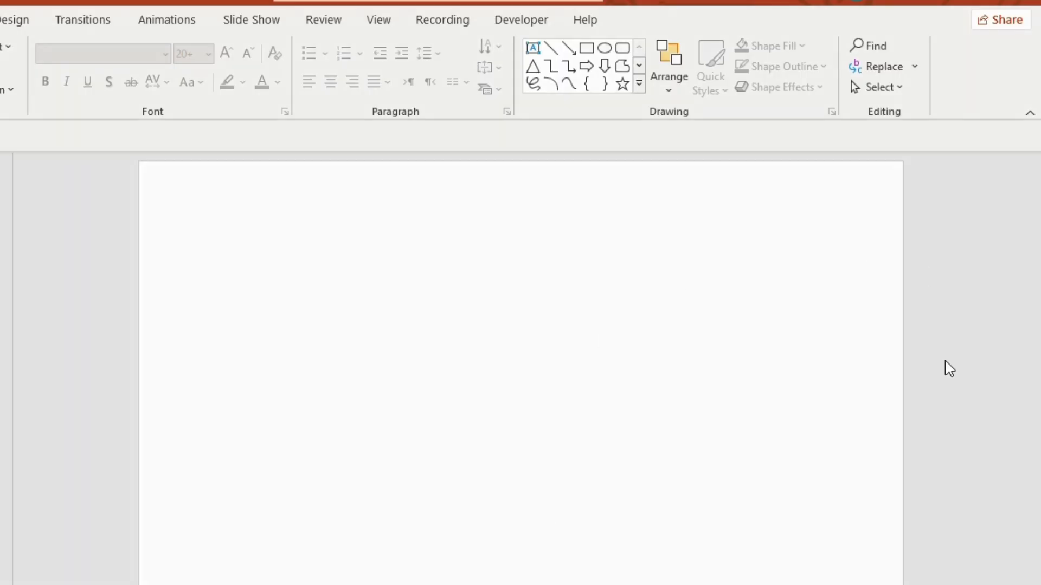
- Fill the slide background with a gradient from White to White, Background 1, Darker 5%
right_click(630, 331)
click(685, 508)
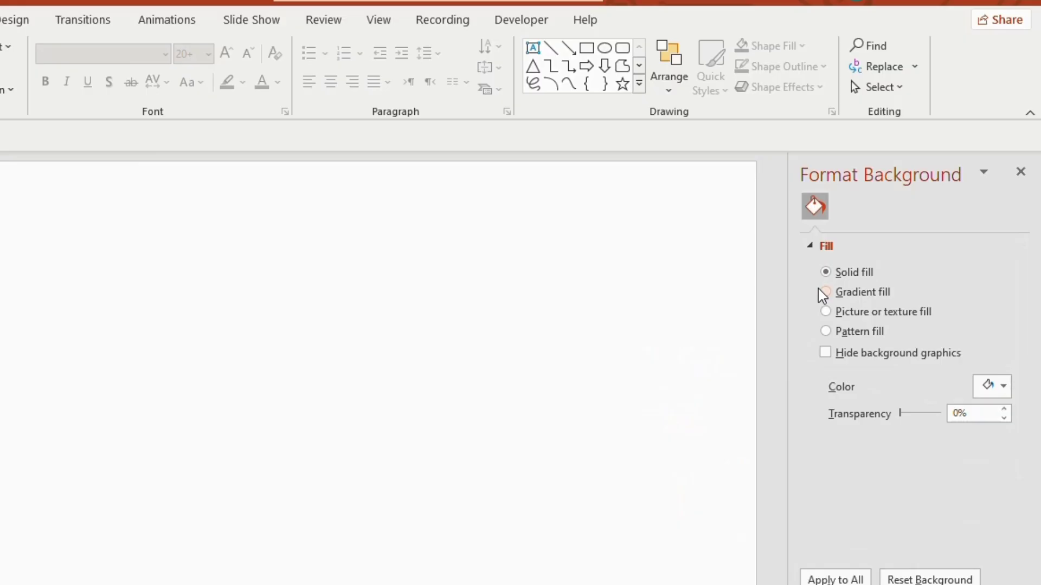
click(825, 293)
scroll(911, 380, down, 3)
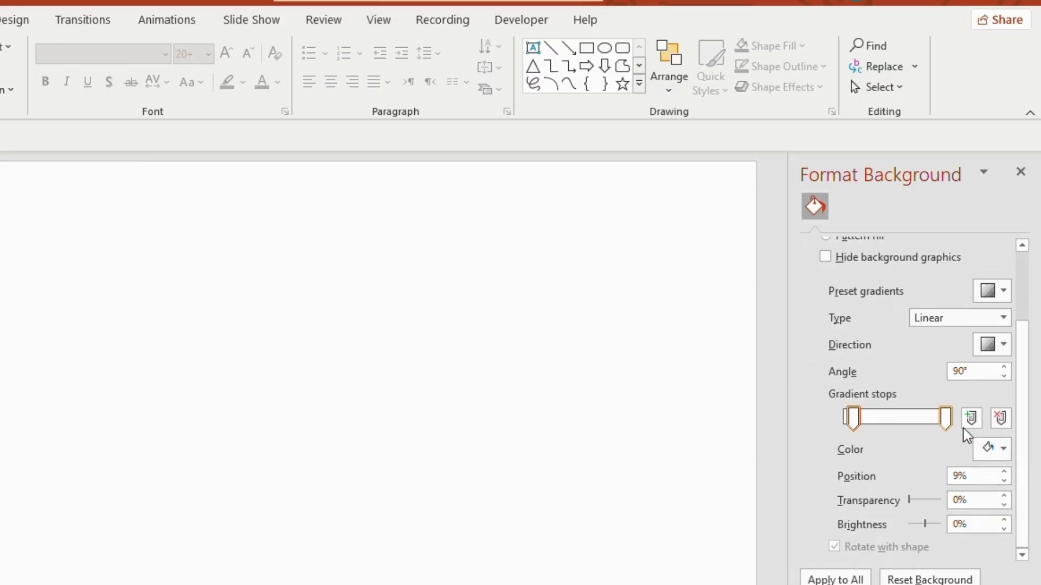
click(1003, 448)
click(894, 233)
click(943, 418)
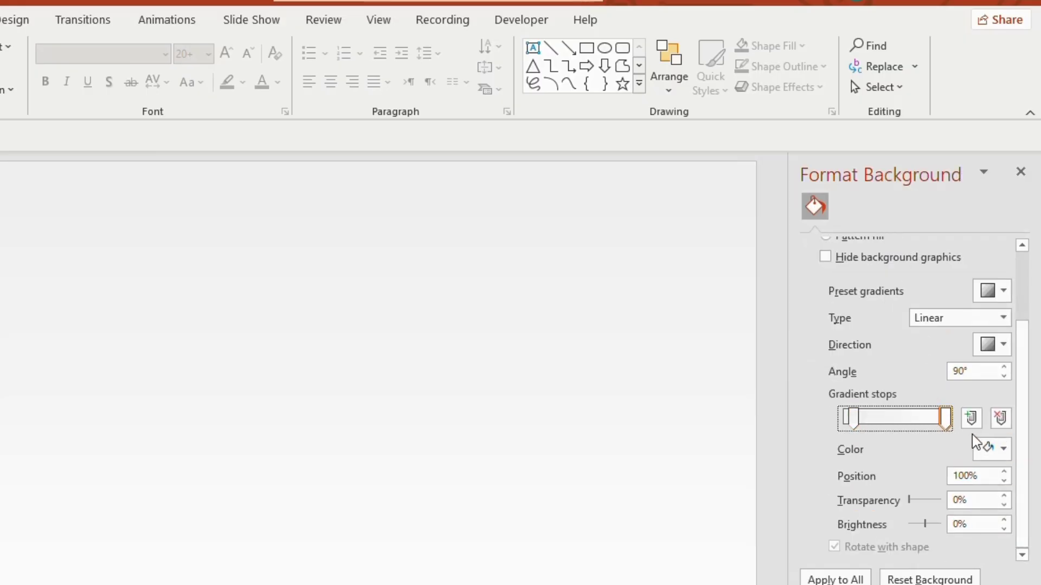
click(1002, 449)
click(893, 233)
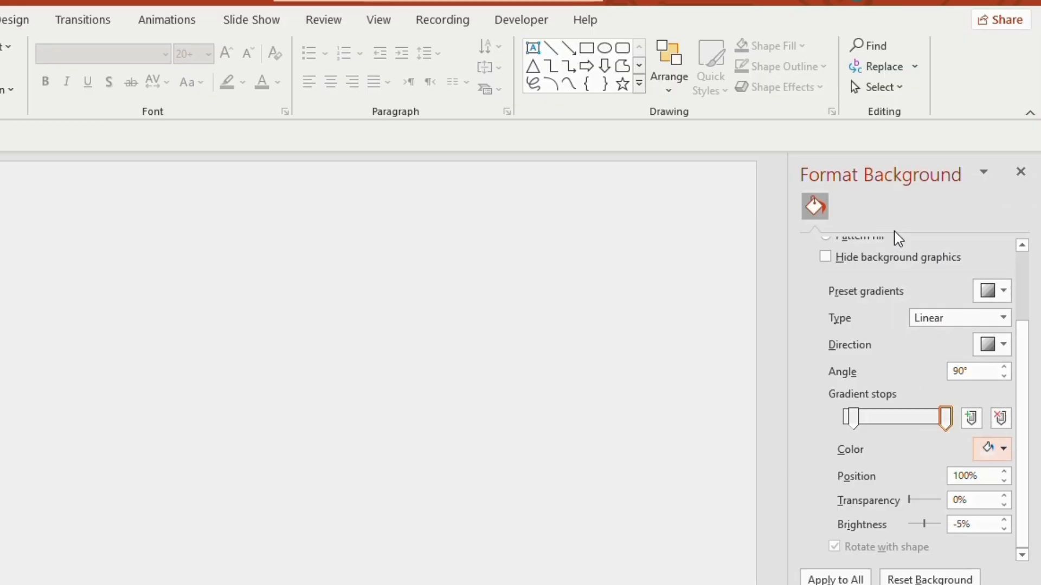
- Draw a rounded rectangle and size it to 2" high by 2" wide
click(1021, 172)
click(639, 83)
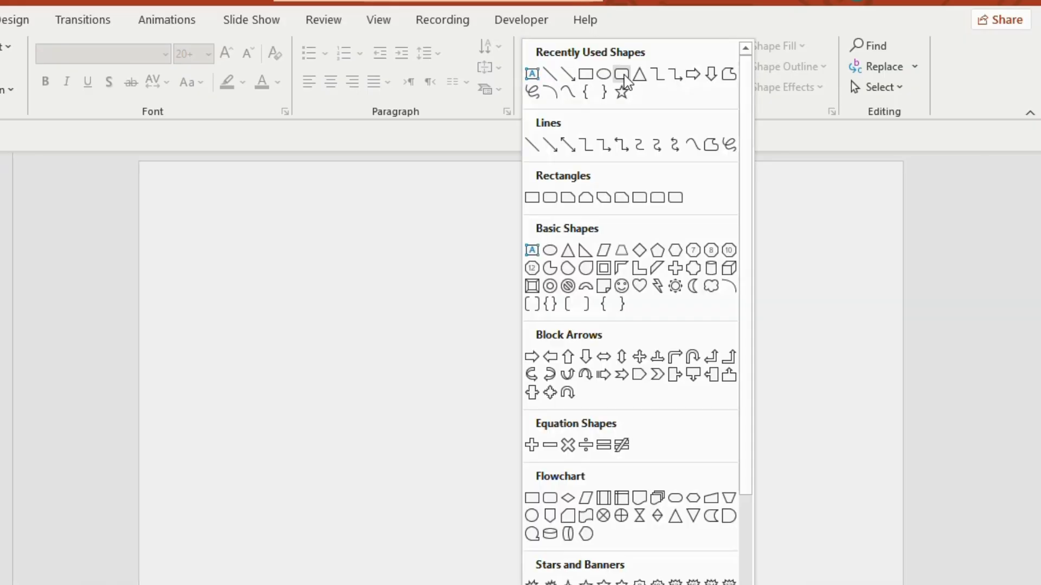
click(623, 75)
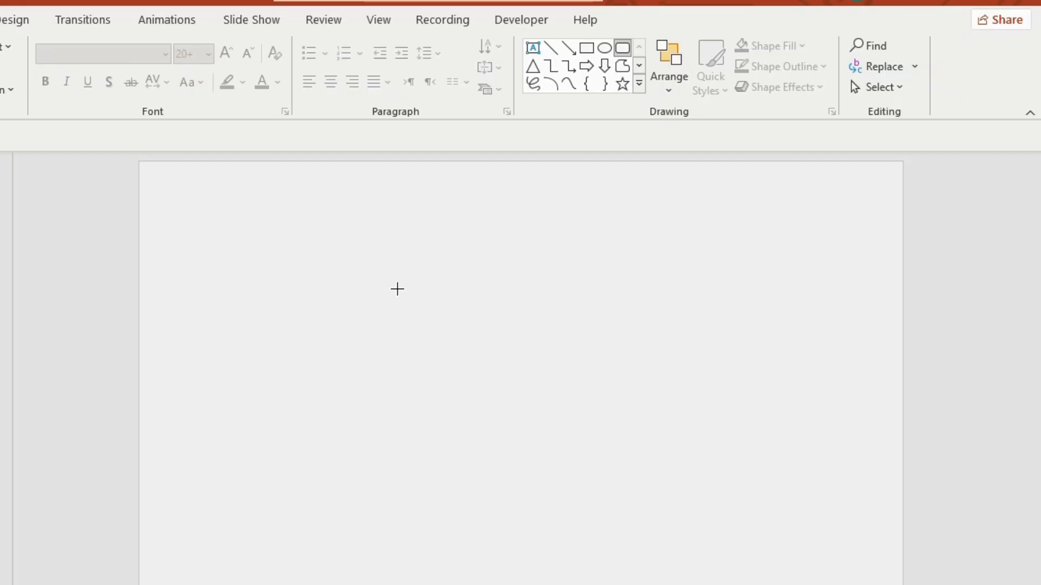
drag(383, 240, 475, 331)
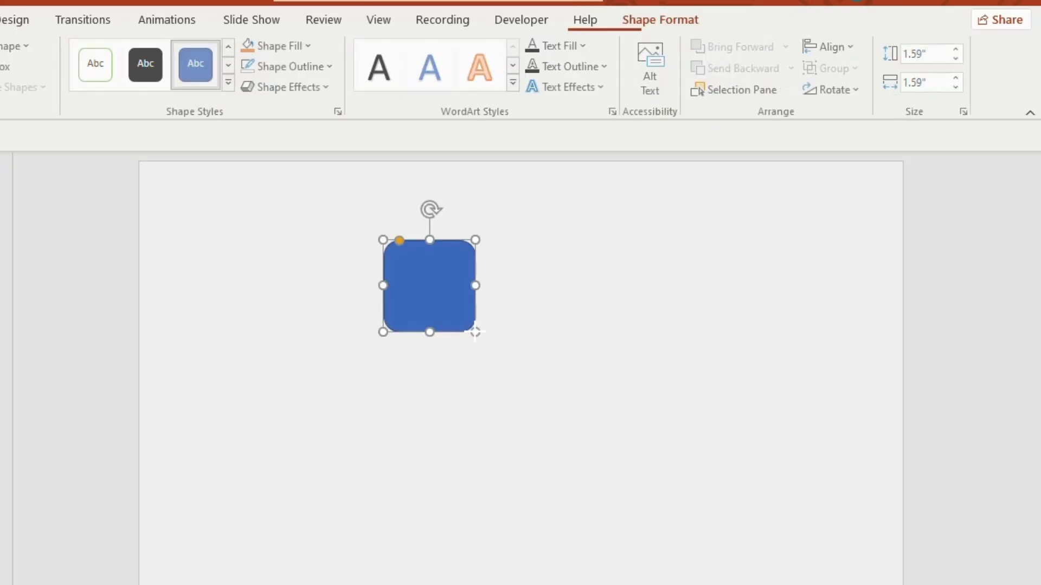
click(922, 53)
text(2)
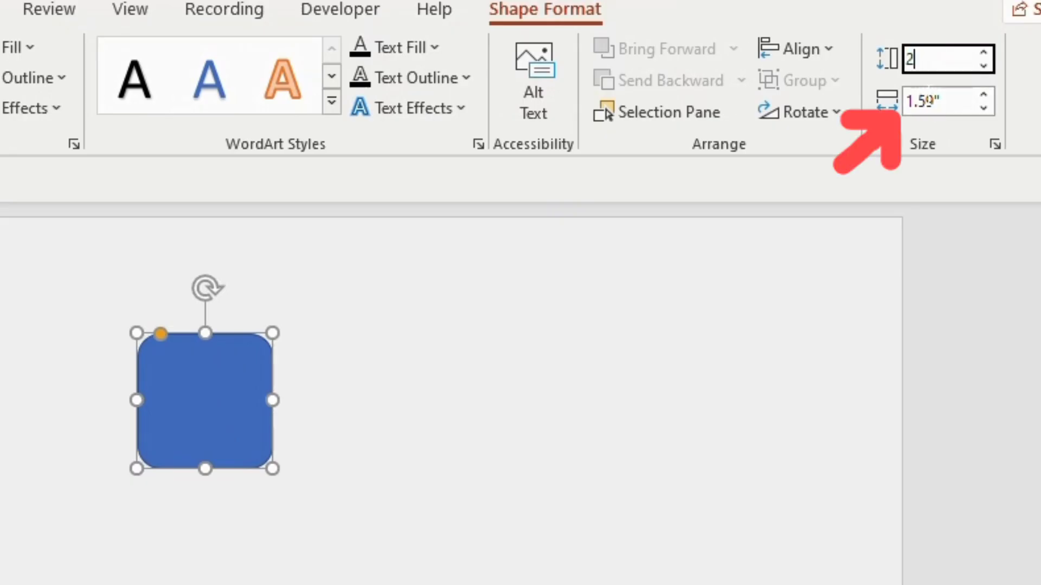
key(Tab)
text(2)
click(819, 284)
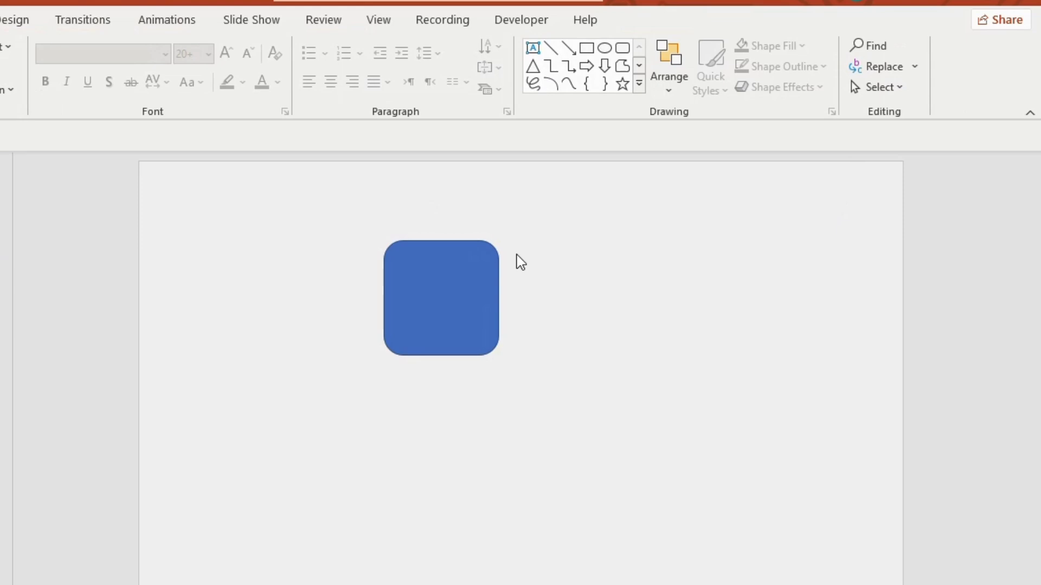
- Make the square's corners rounder and copy it into a two-by-two grid
click(188, 392)
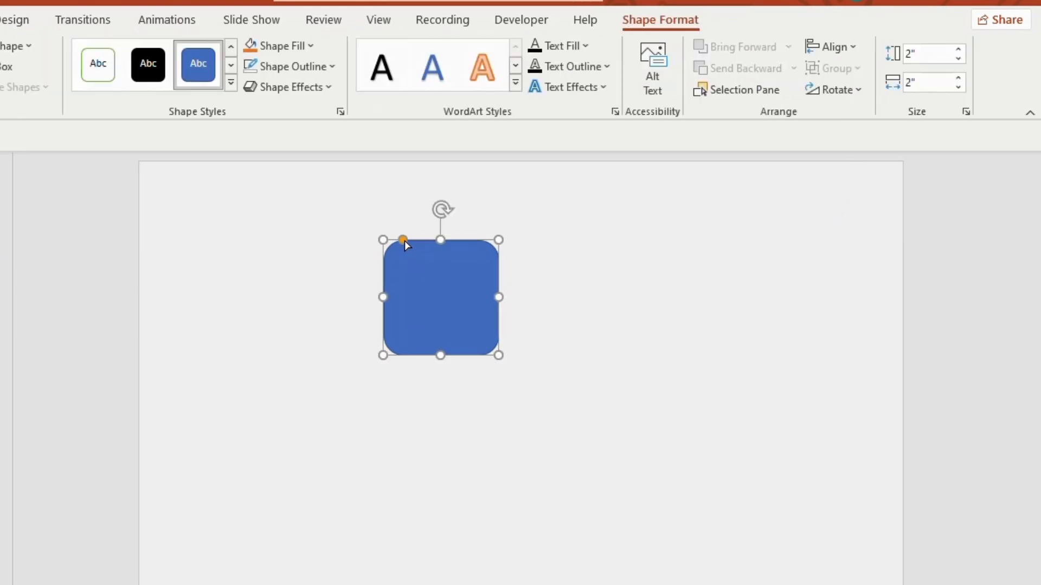
drag(404, 242, 417, 262)
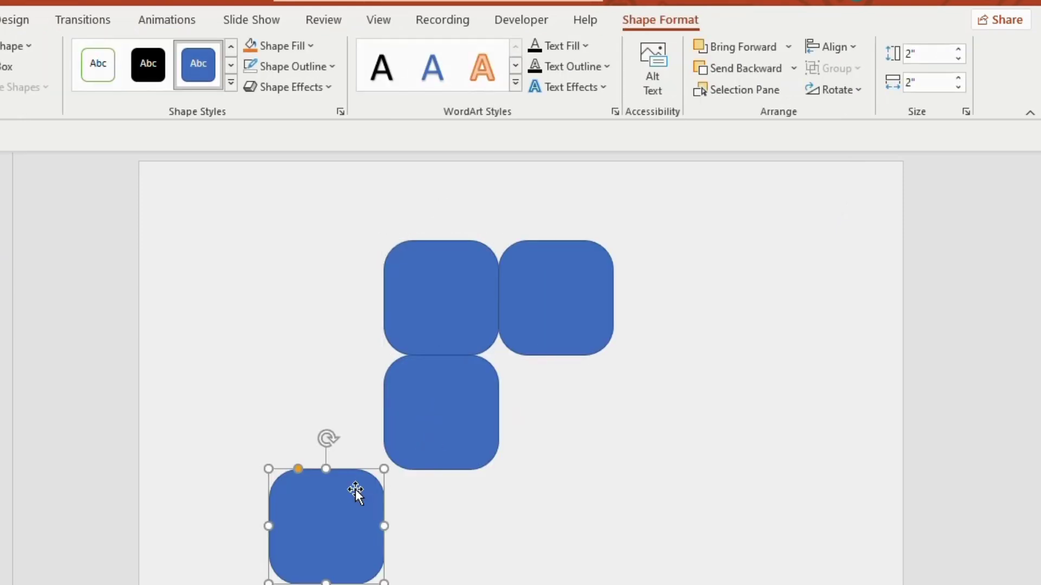
drag(355, 492, 582, 378)
- Turn the top-right and bottom-left squares into circles, then select all four shapes
click(556, 297)
drag(522, 241, 581, 323)
click(448, 409)
drag(412, 355, 473, 421)
click(230, 209)
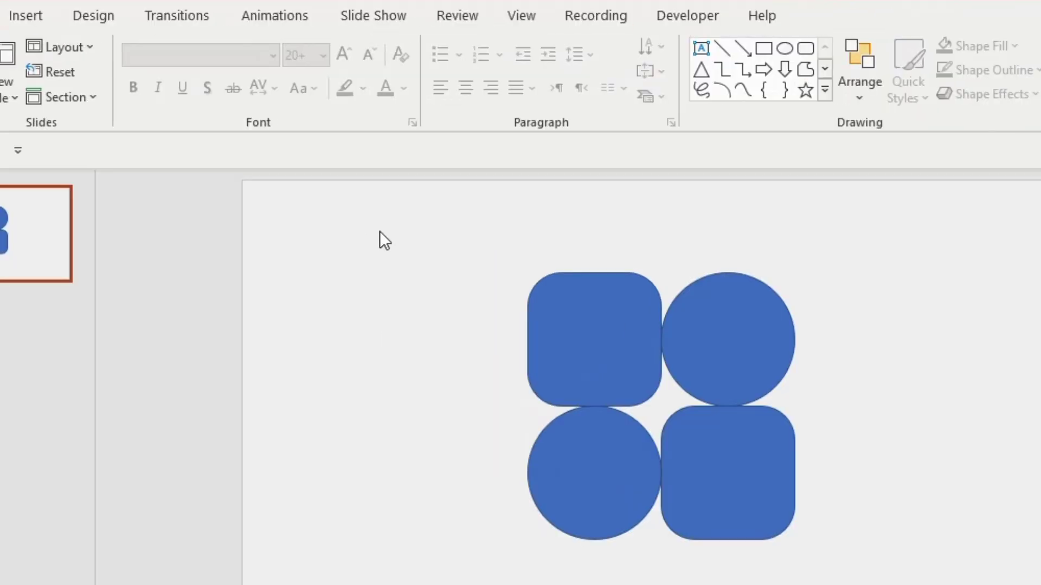
drag(379, 231, 948, 583)
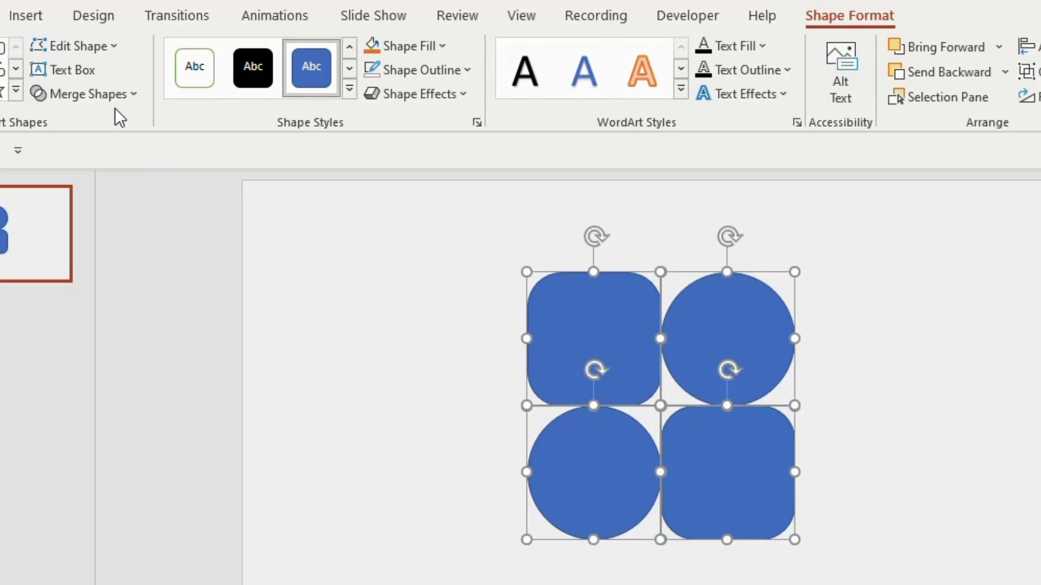
- Fragment the shapes, delete the top-left and bottom-right square pieces, and select the remaining pieces
click(116, 93)
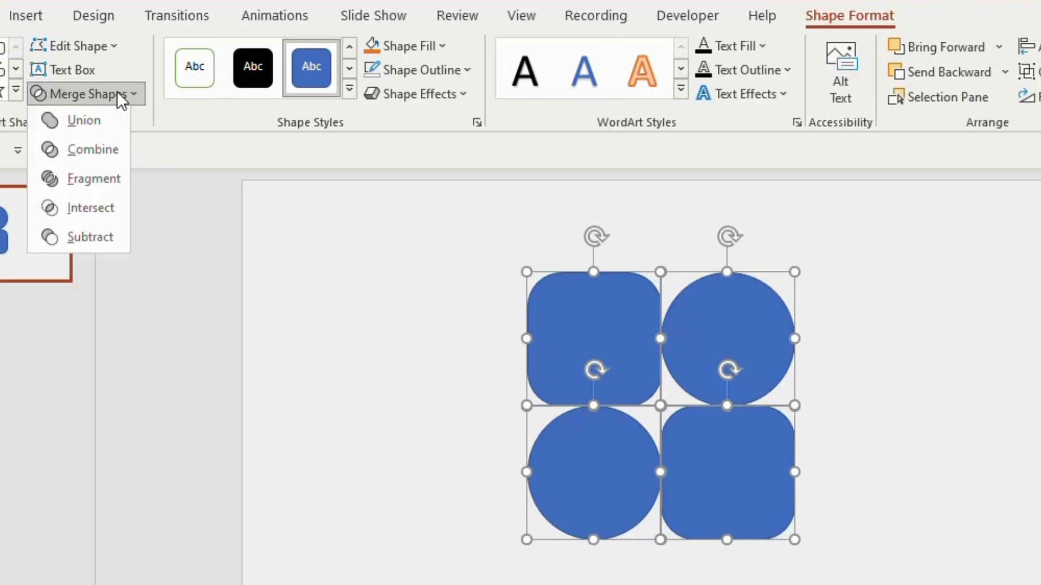
click(90, 184)
click(1040, 353)
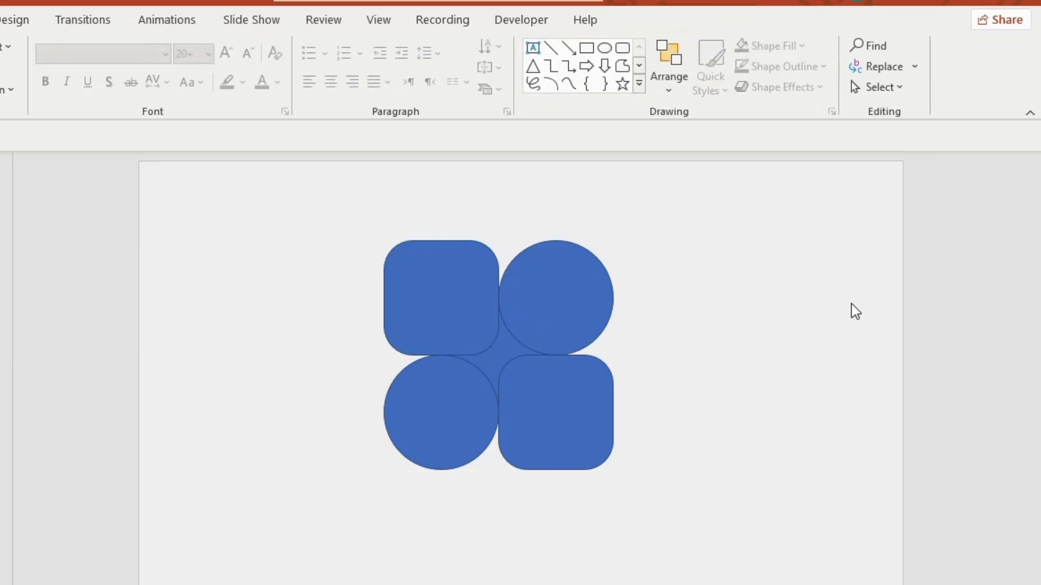
drag(621, 331, 507, 307)
key(Delete)
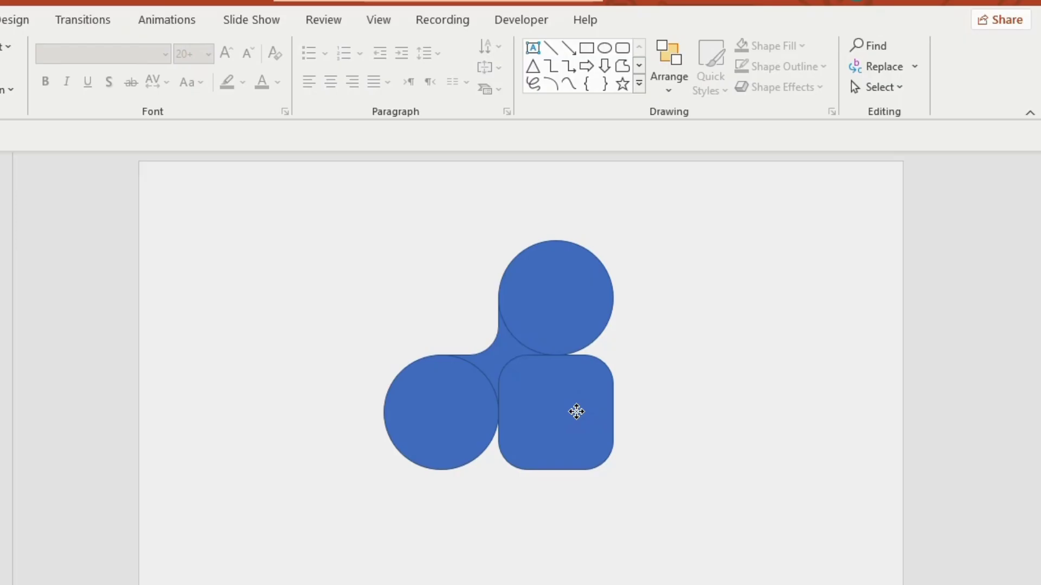
drag(574, 412, 731, 490)
key(Delete)
key(ctrl+a)
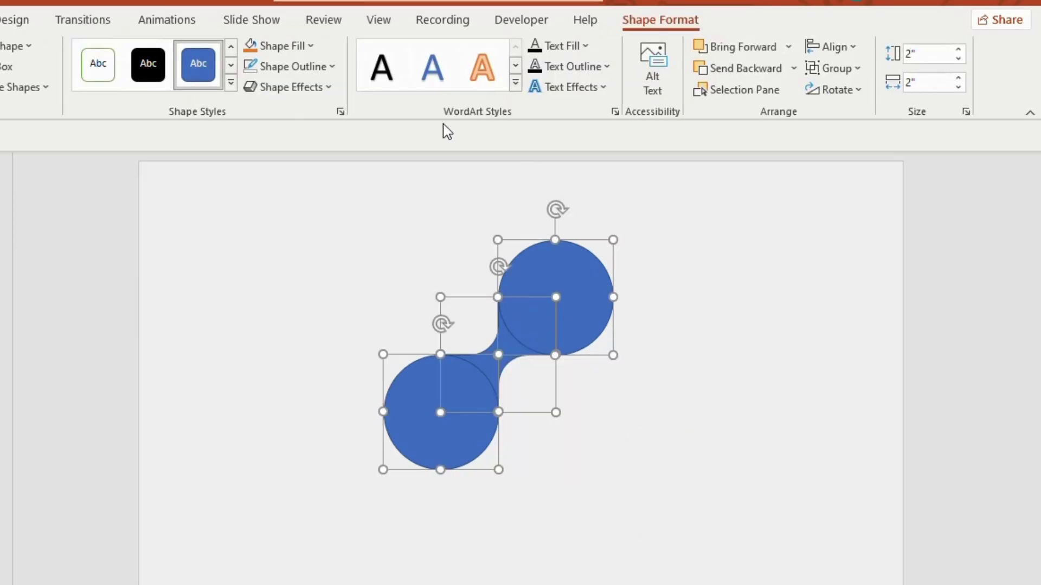
- Remove the outline from the pieces and group them into one blob
click(325, 66)
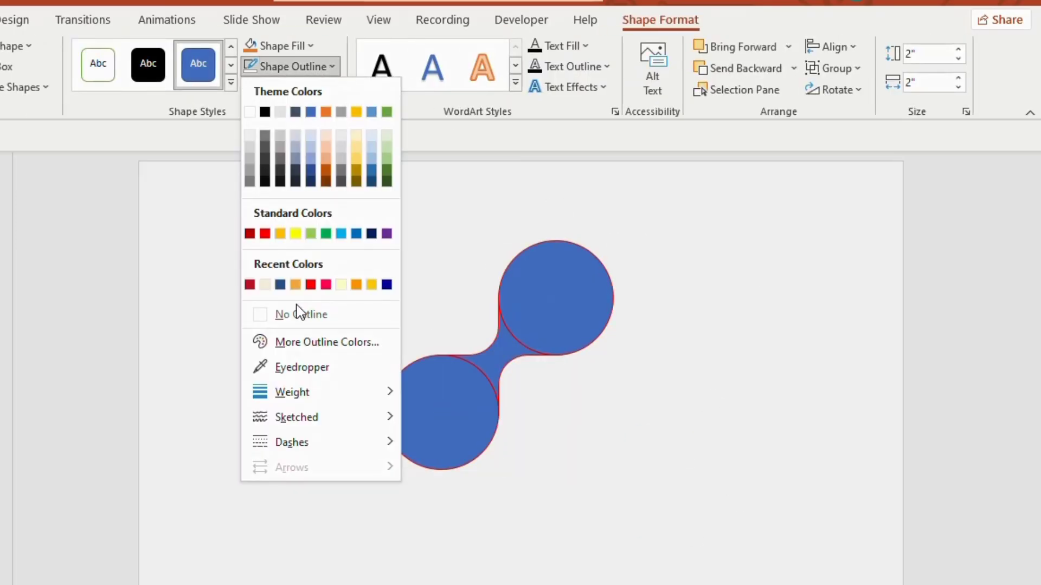
click(265, 315)
drag(347, 208, 657, 512)
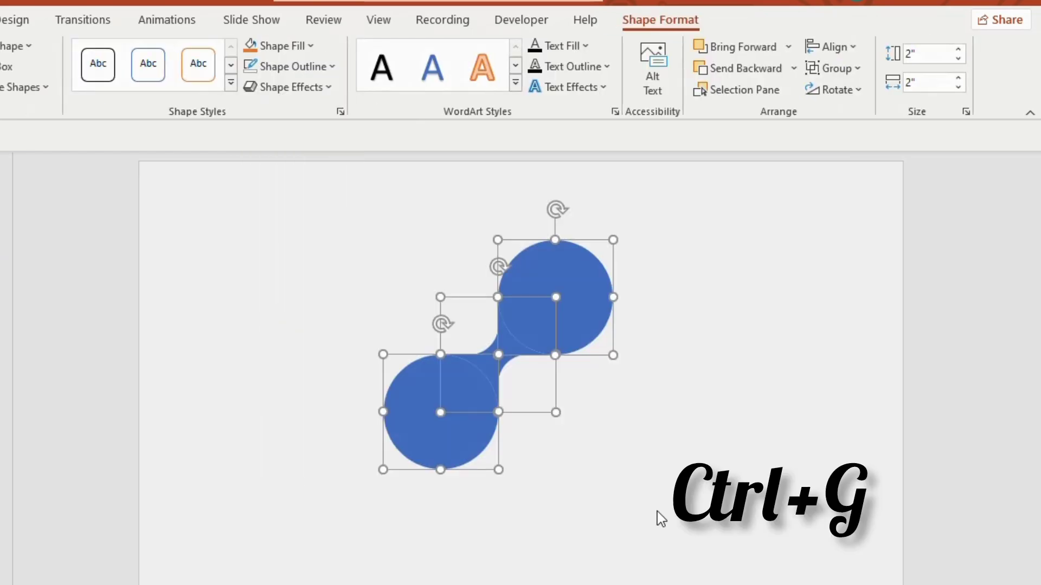
key(ctrl+g)
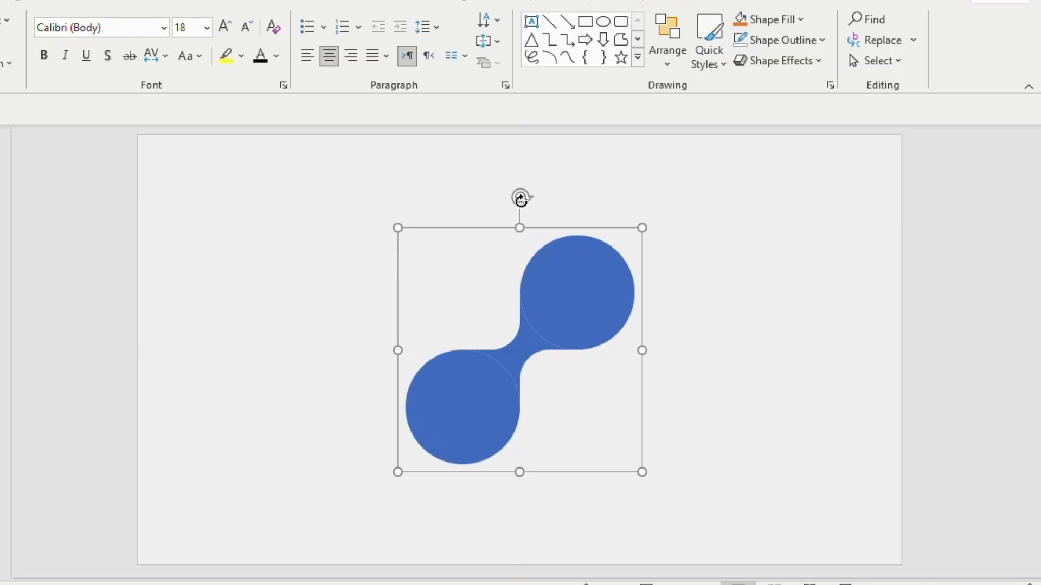
- Rotate and position the blob copies so they form a wavy connected chain
drag(520, 200, 390, 203)
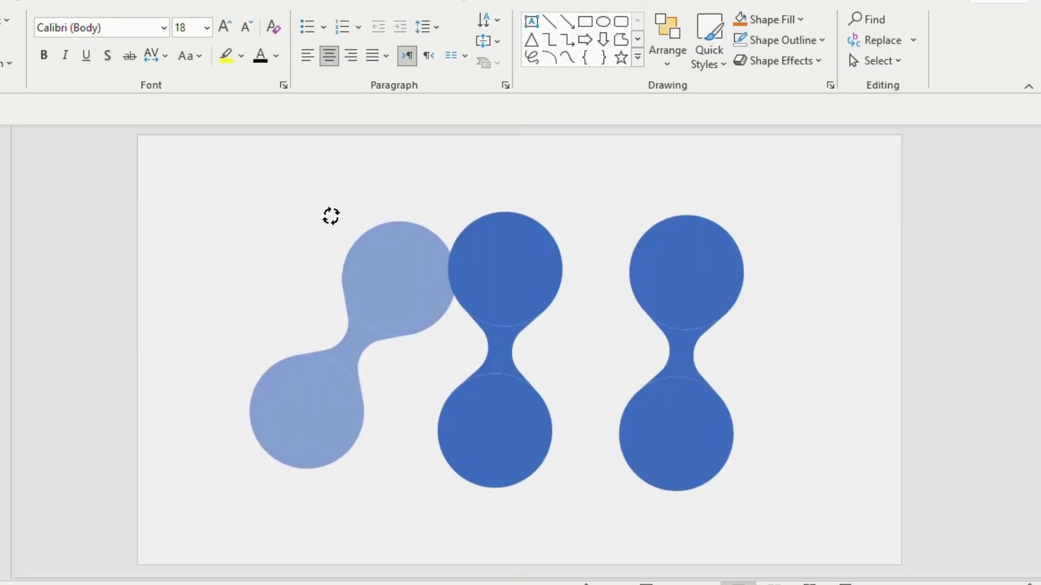
drag(331, 216, 350, 221)
click(690, 267)
drag(590, 240, 680, 219)
click(491, 256)
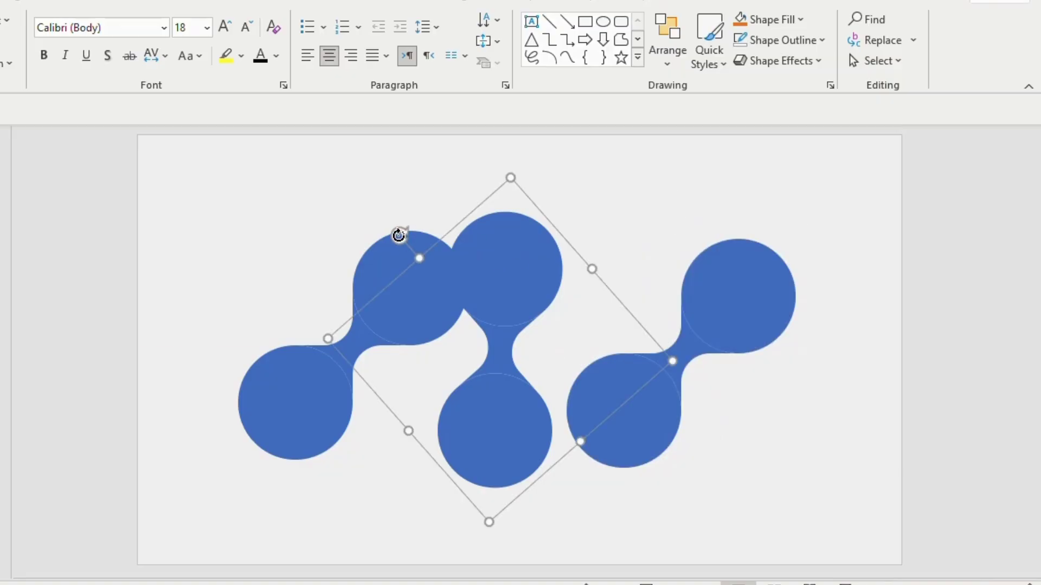
drag(399, 232, 234, 386)
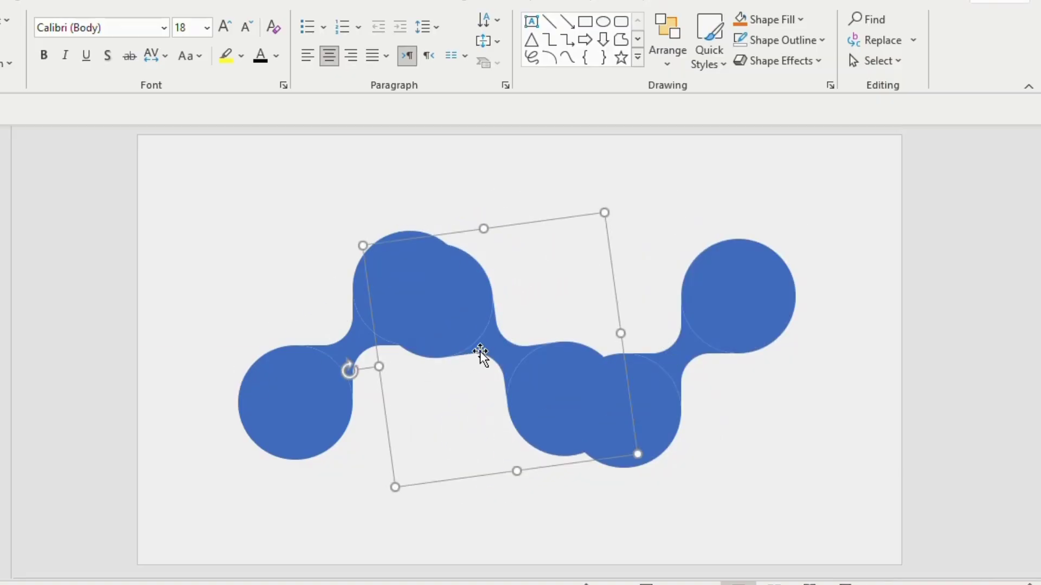
drag(483, 353, 461, 337)
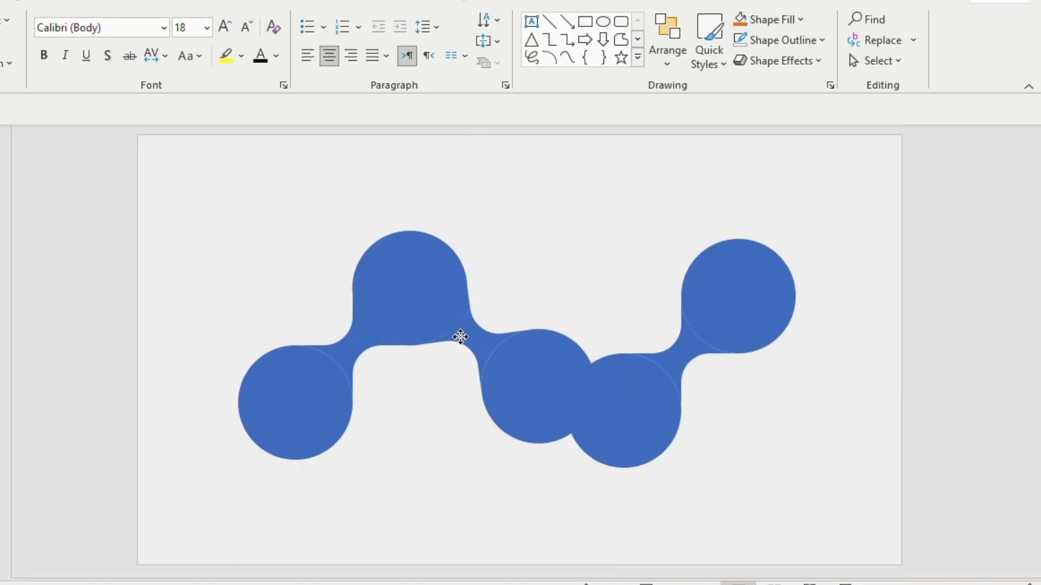
drag(639, 383, 577, 376)
- Bring the middle blob to the front and select all the blobs
click(460, 325)
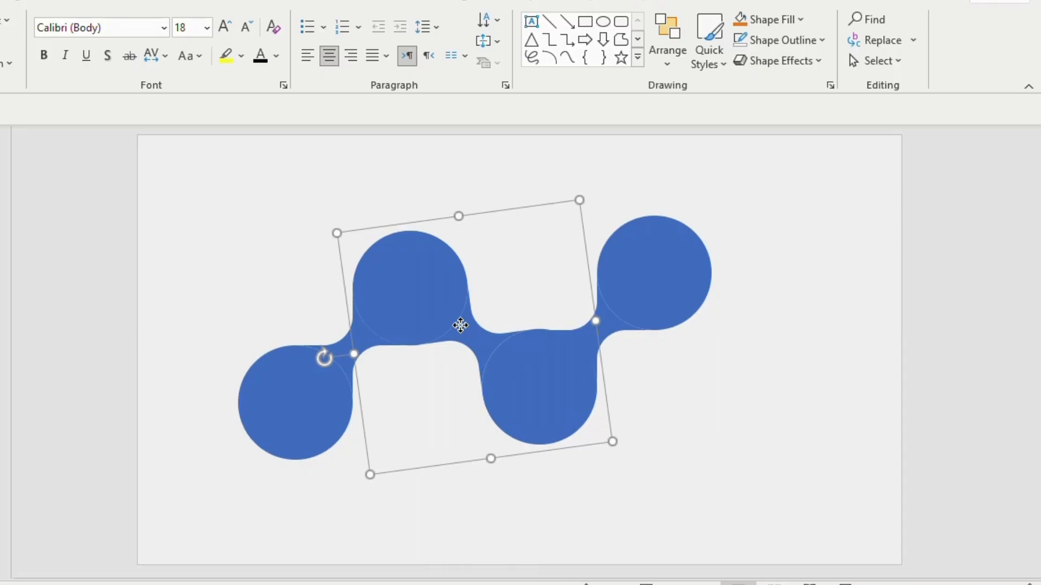
right_click(460, 325)
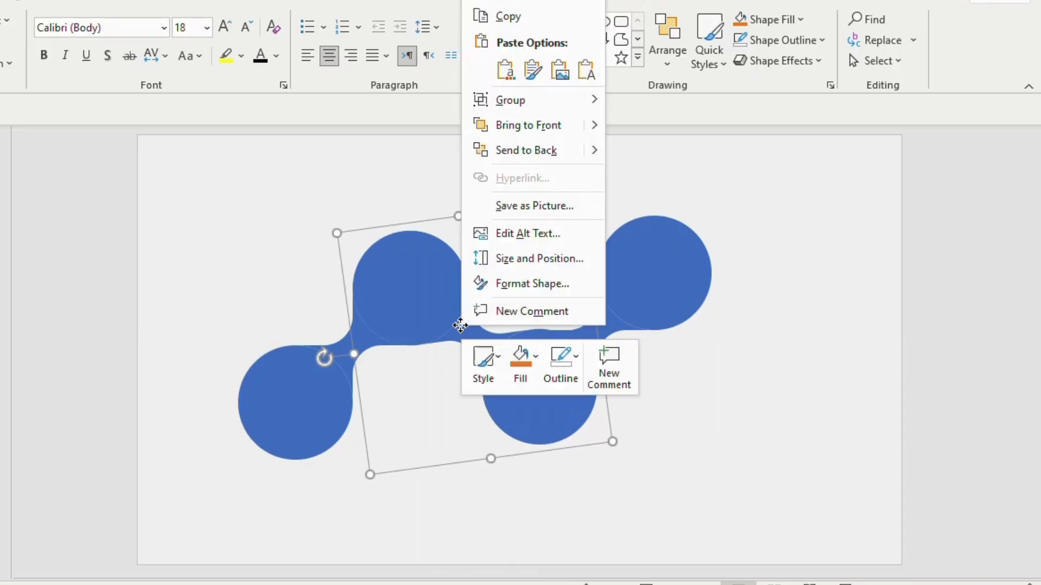
click(524, 126)
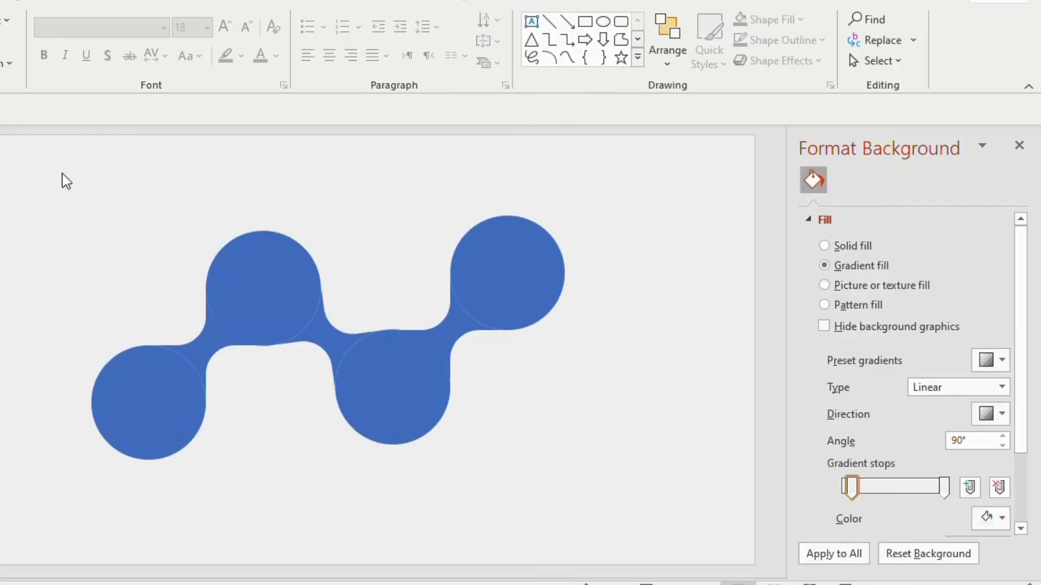
mouse_move(61, 172)
mouse_down()
mouse_move(444, 256)
mouse_move(620, 437)
mouse_move(643, 533)
mouse_up()
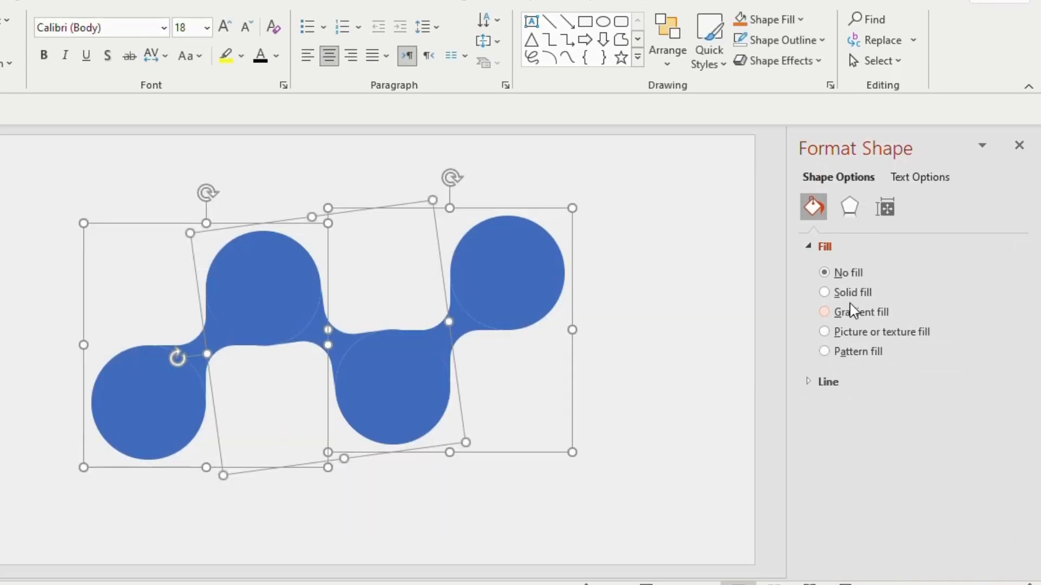
- Give the blobs a red linear gradient fill with a 0° angle
click(827, 312)
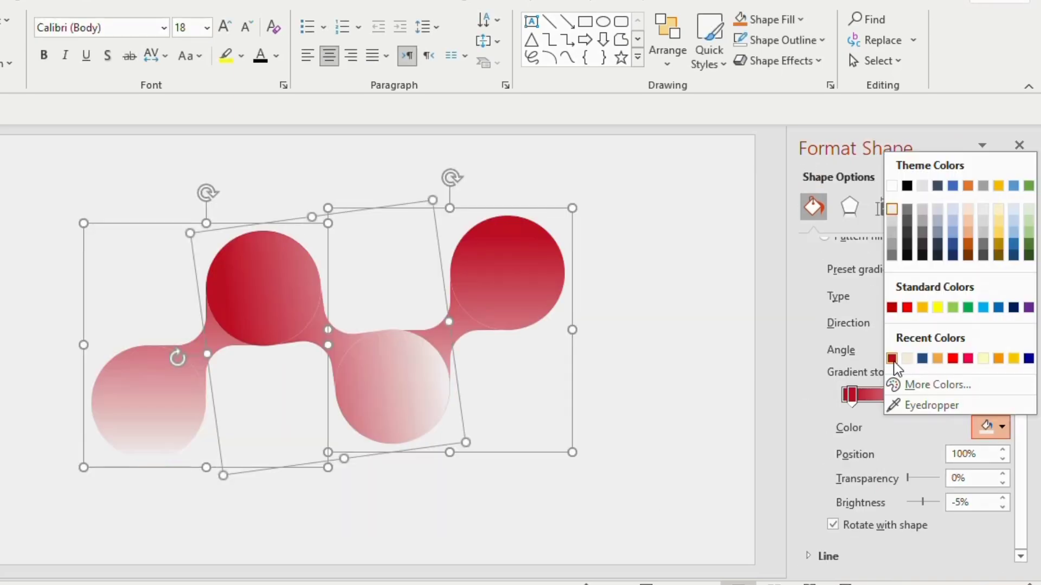
click(897, 359)
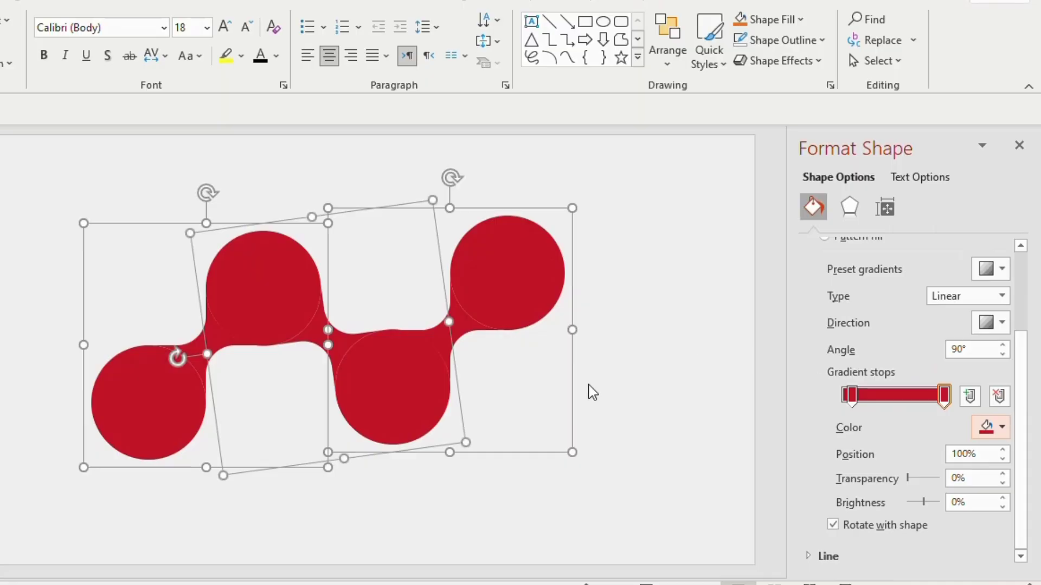
click(955, 350)
key(BackSpace)
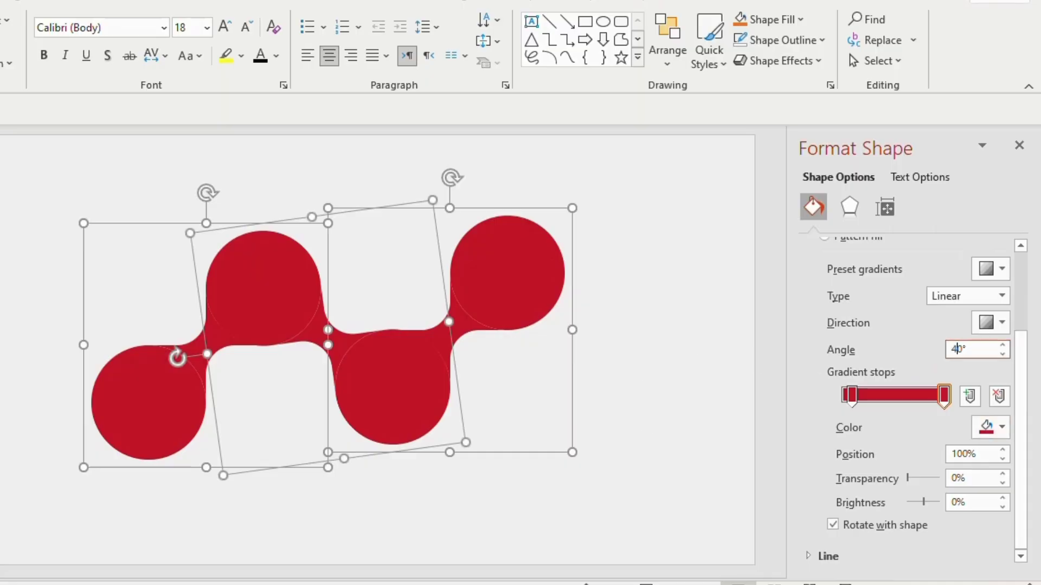
drag(1029, 390, 1026, 263)
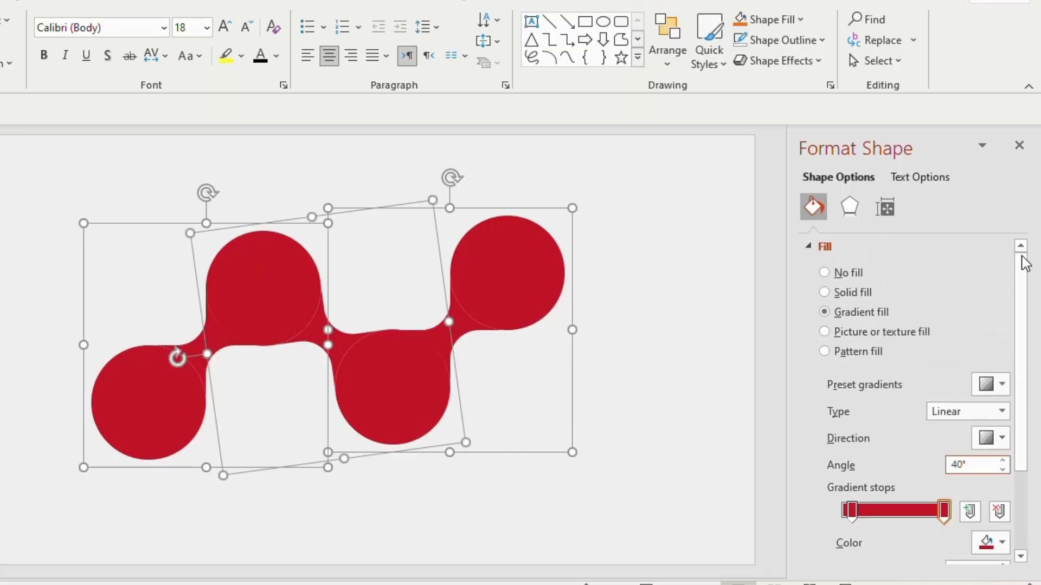
- Apply an Offset: Center outer shadow with 42 pt blur and a 10° angle
click(852, 207)
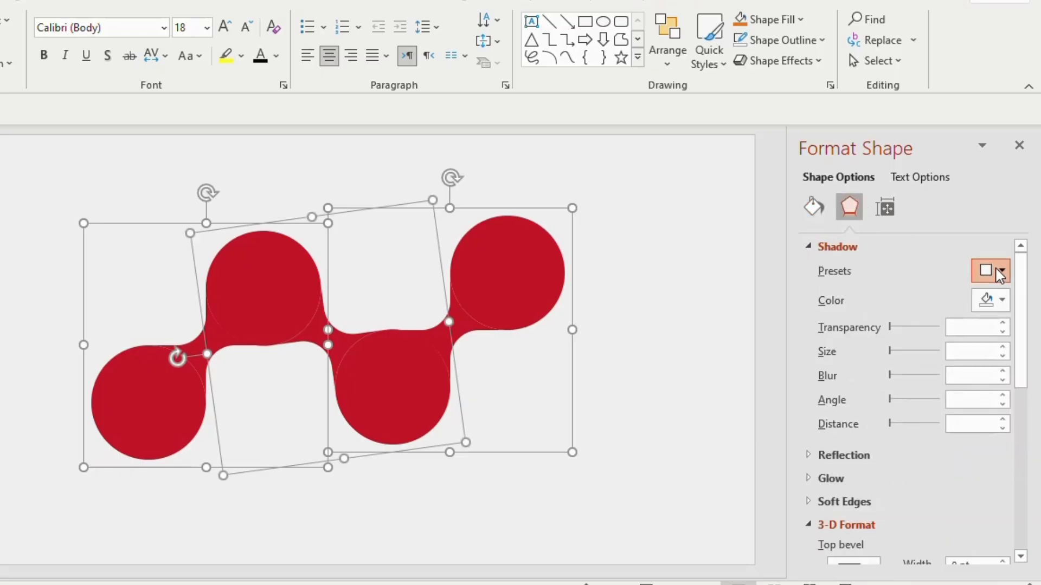
click(1000, 273)
scroll(946, 387, down, 2)
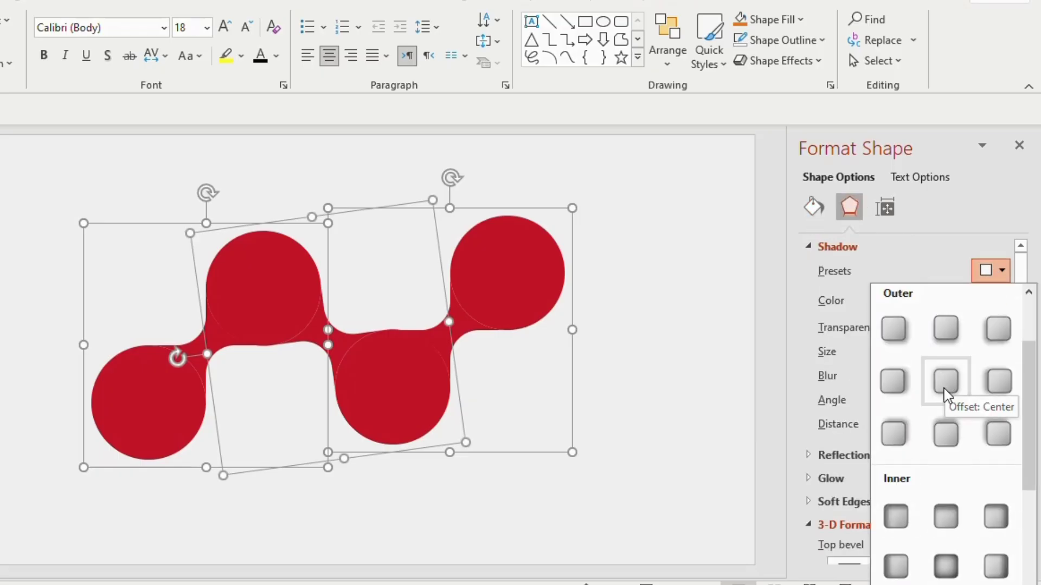
click(948, 385)
scroll(953, 391, down, 1)
drag(892, 343, 914, 350)
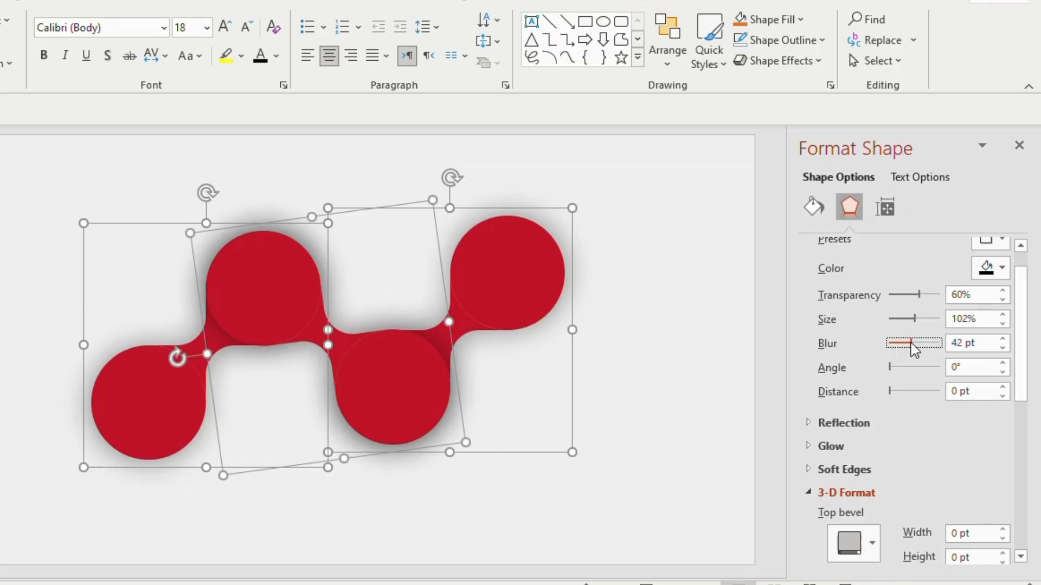
click(1003, 363)
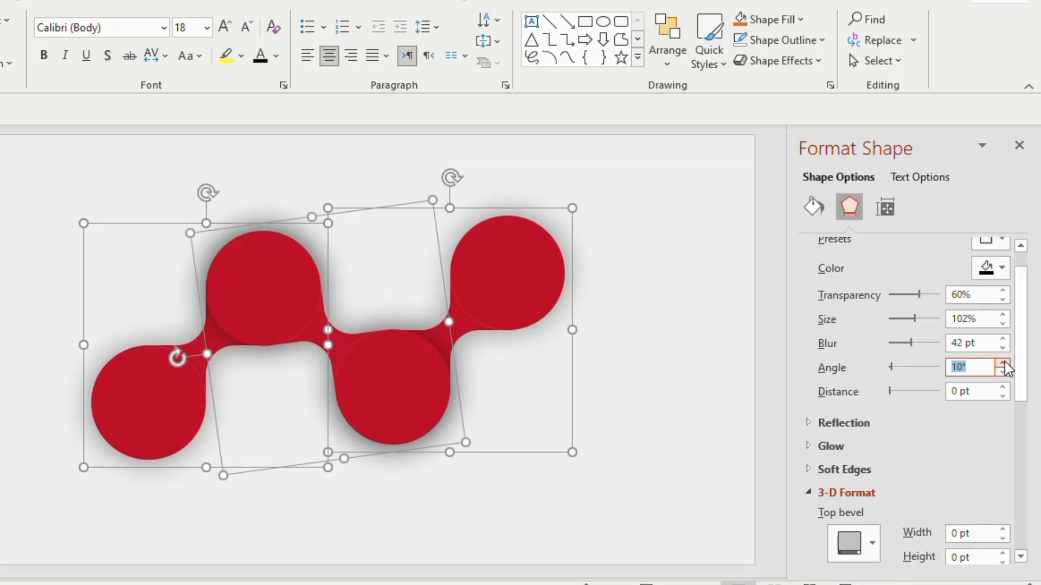
- Draw a 1.5" by 1.5" circle centred inside the upper-left red circle
scroll(1029, 368, down, 1)
key(Escape)
click(603, 21)
drag(230, 254, 303, 317)
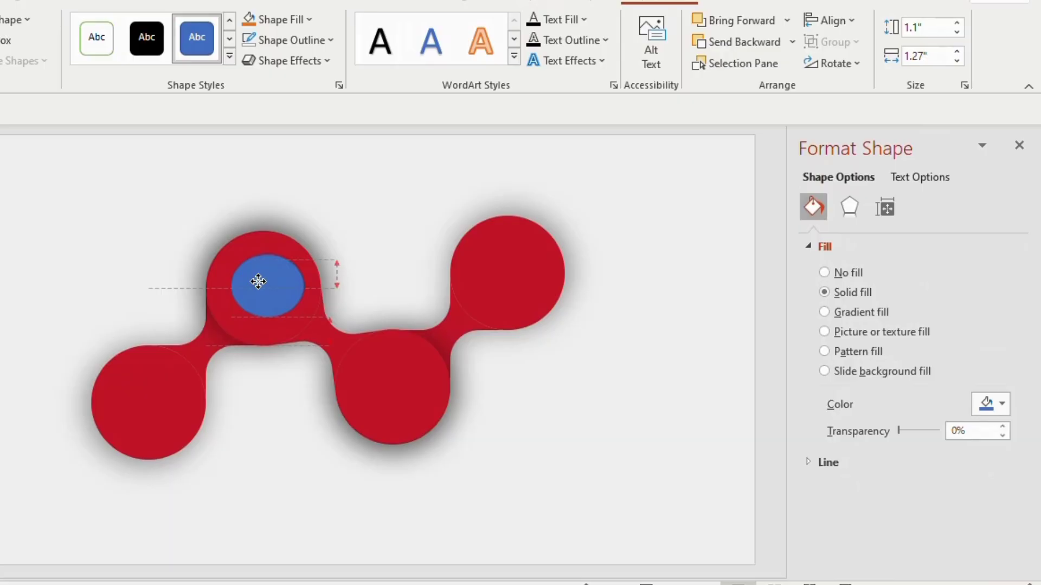
click(914, 25)
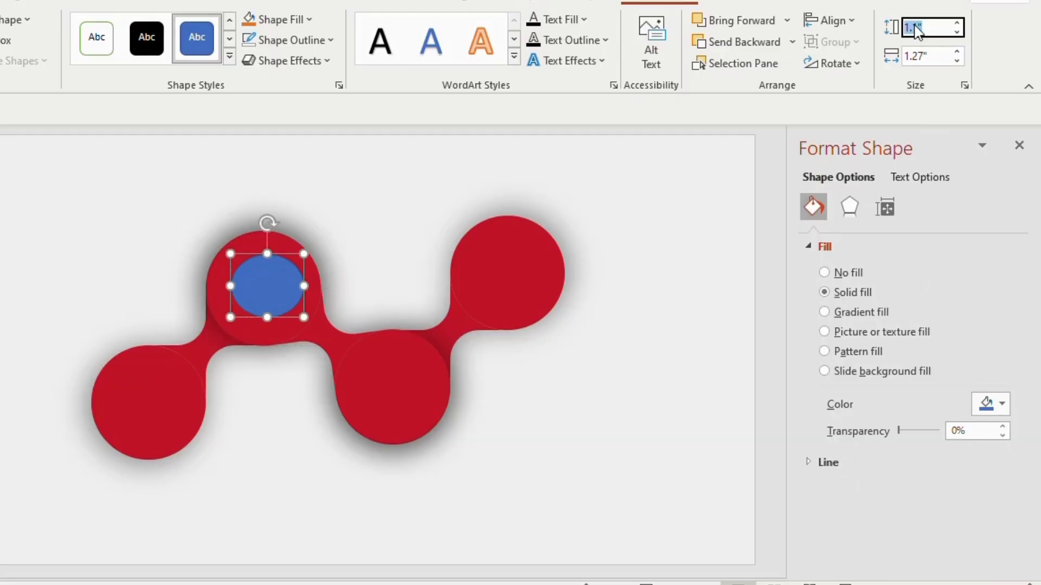
text(1.5)
click(915, 52)
text(1.)
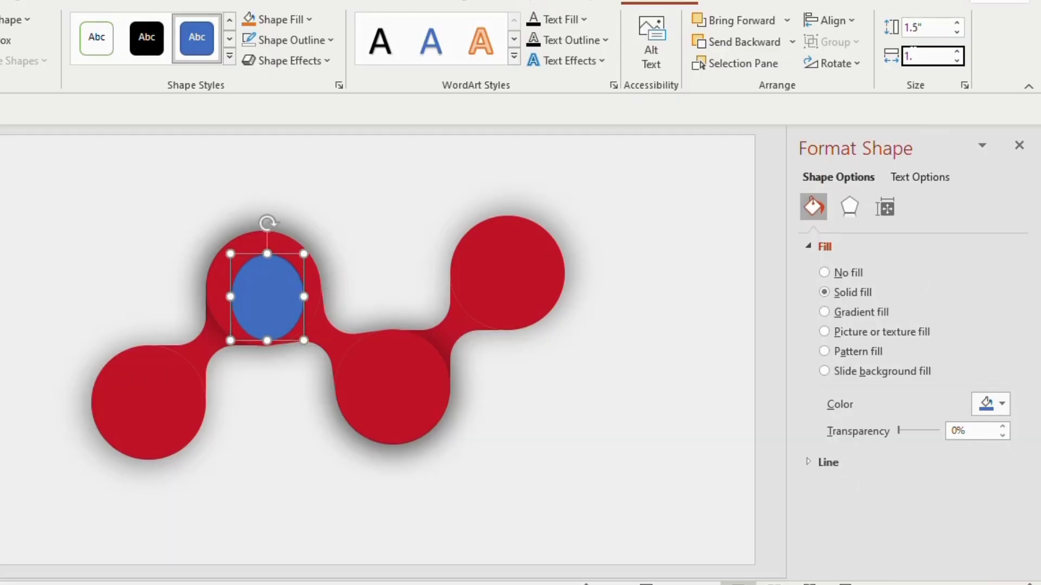
click(272, 288)
drag(271, 288, 261, 278)
- Give the new circle a cream gradient fill
click(825, 313)
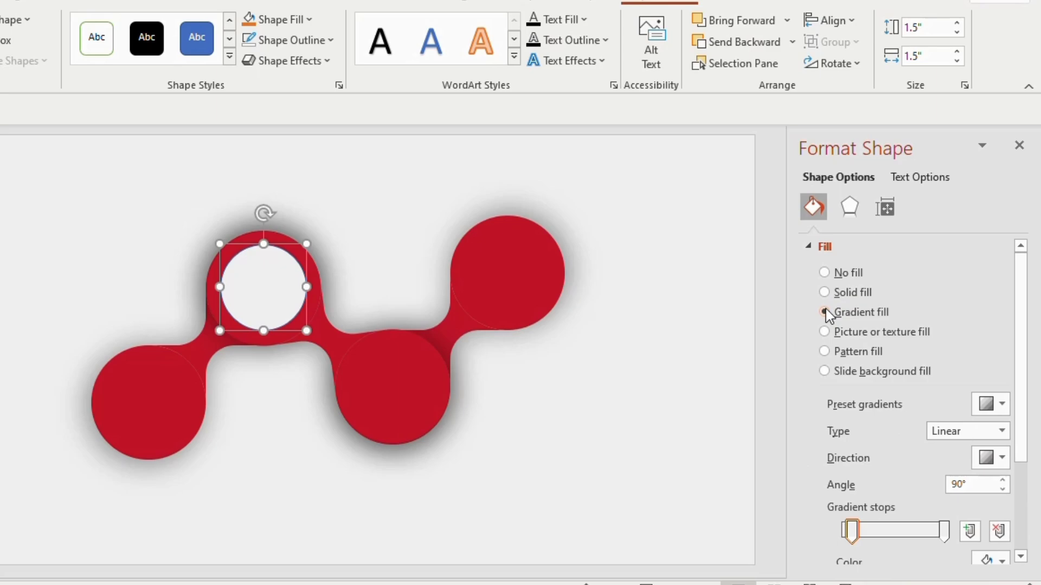
scroll(867, 379, down, 3)
click(991, 427)
click(892, 359)
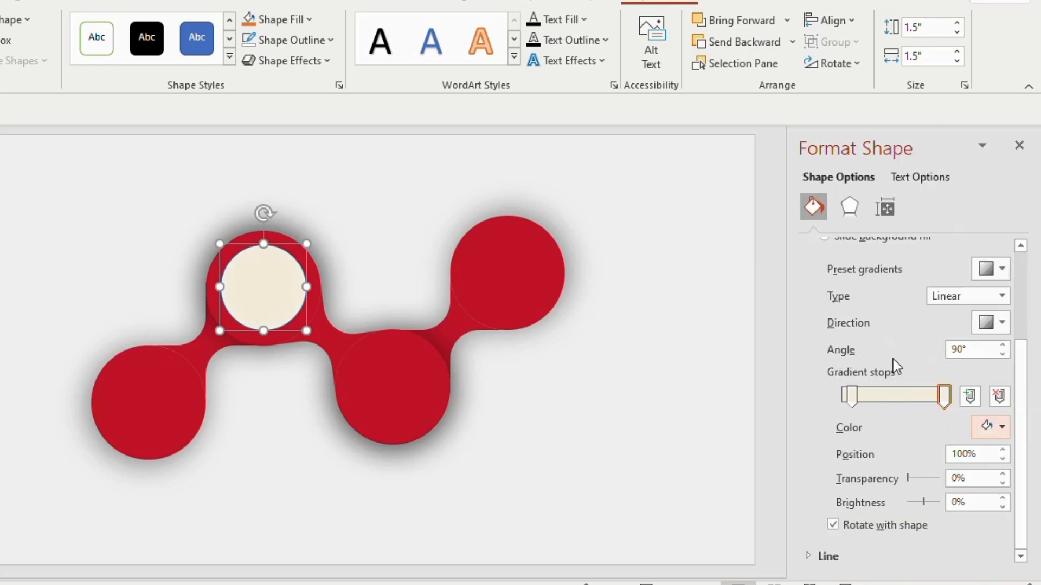
- Apply an Offset: Center outer shadow to the cream circle
click(849, 208)
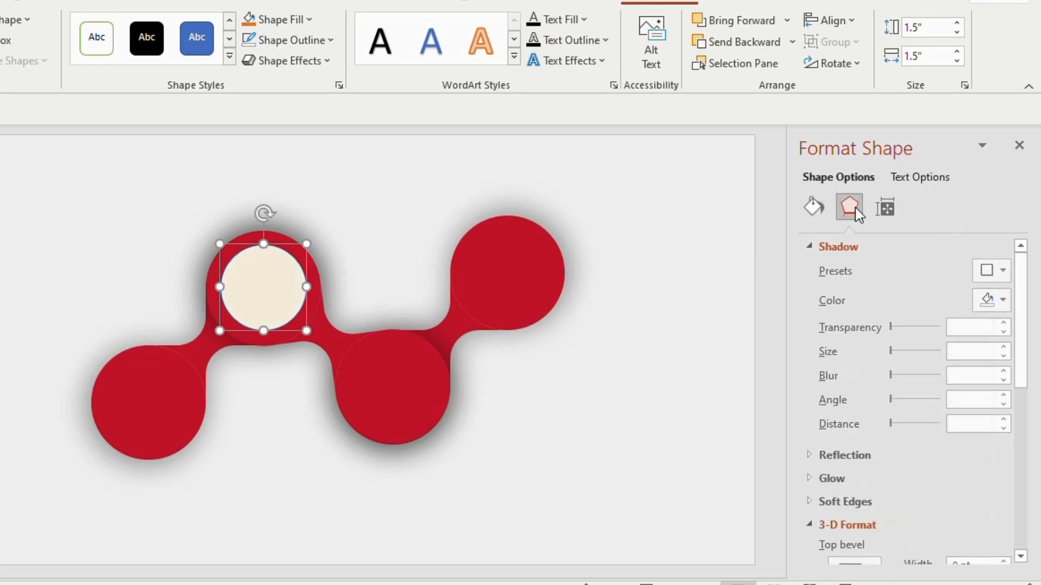
click(1000, 269)
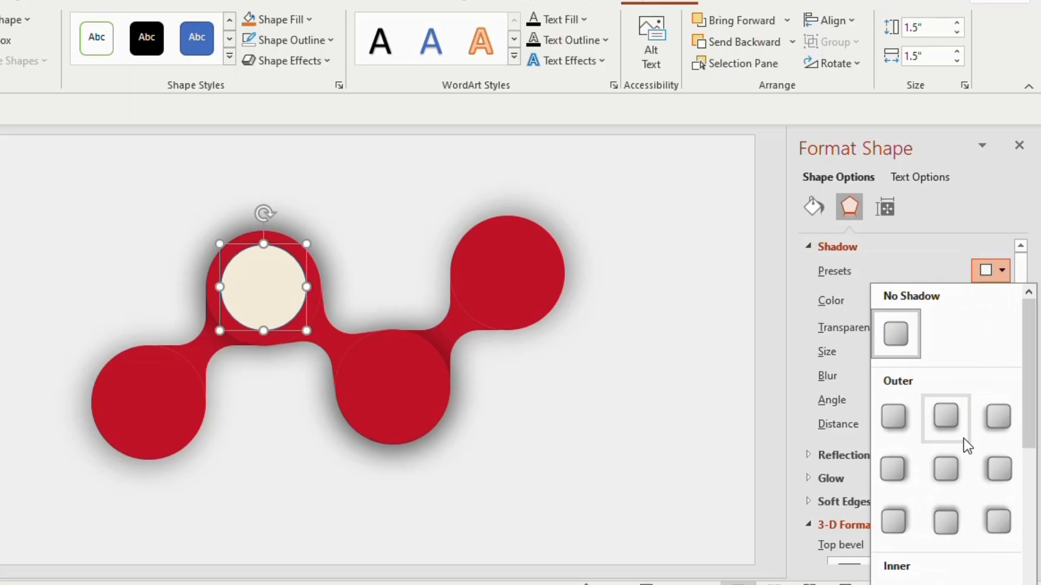
click(949, 469)
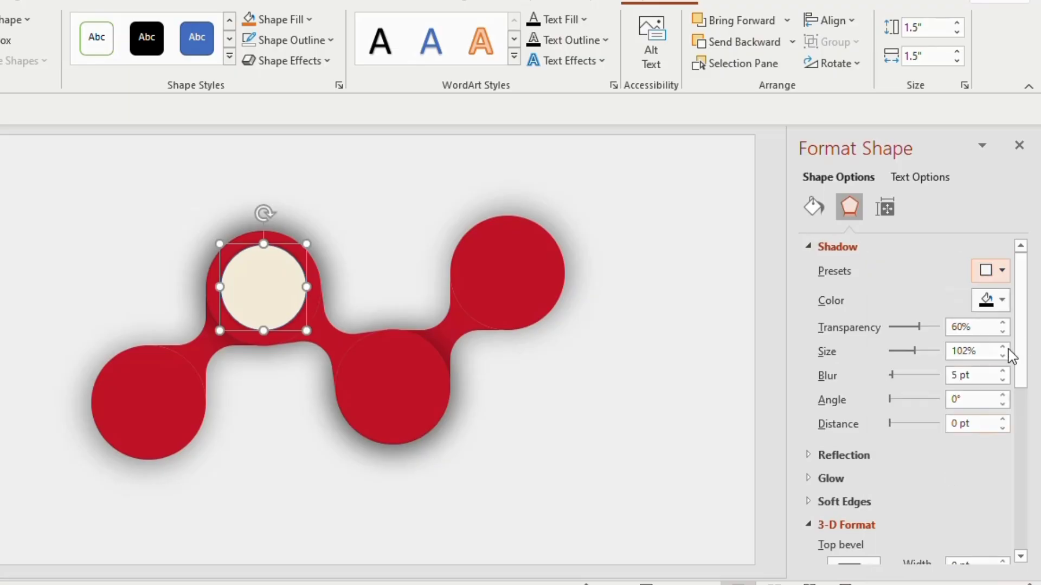
scroll(1026, 332, down, 3)
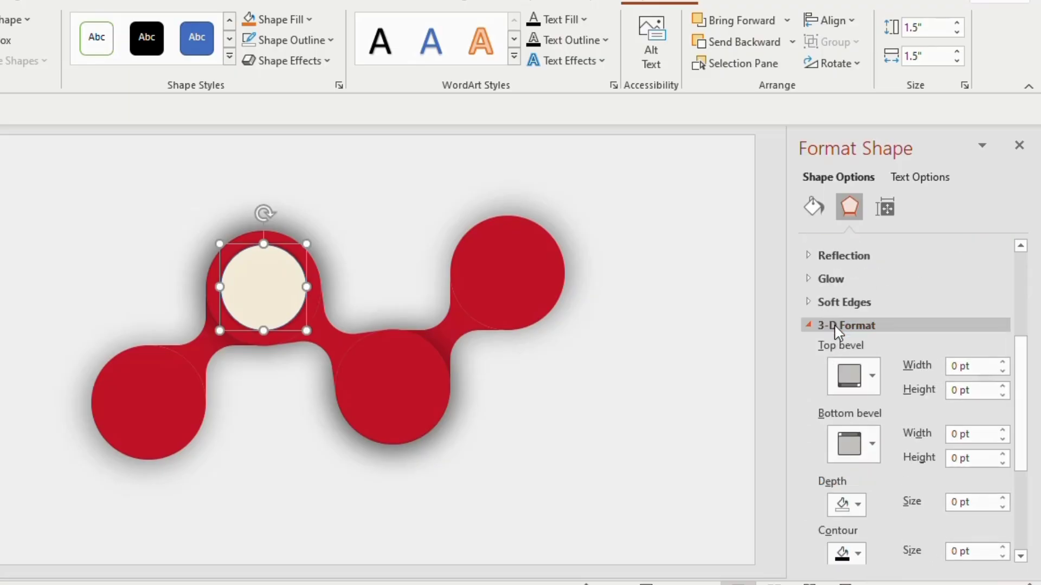
- Add a Circle top bevel (3.5 pt width, 12 pt height) and copy the circle into another ring
click(850, 376)
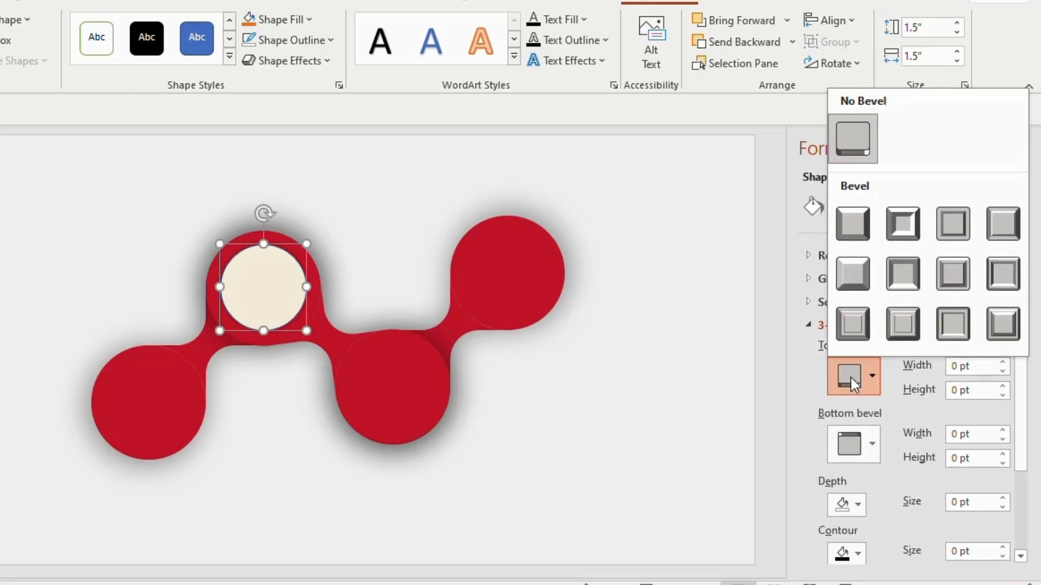
click(853, 235)
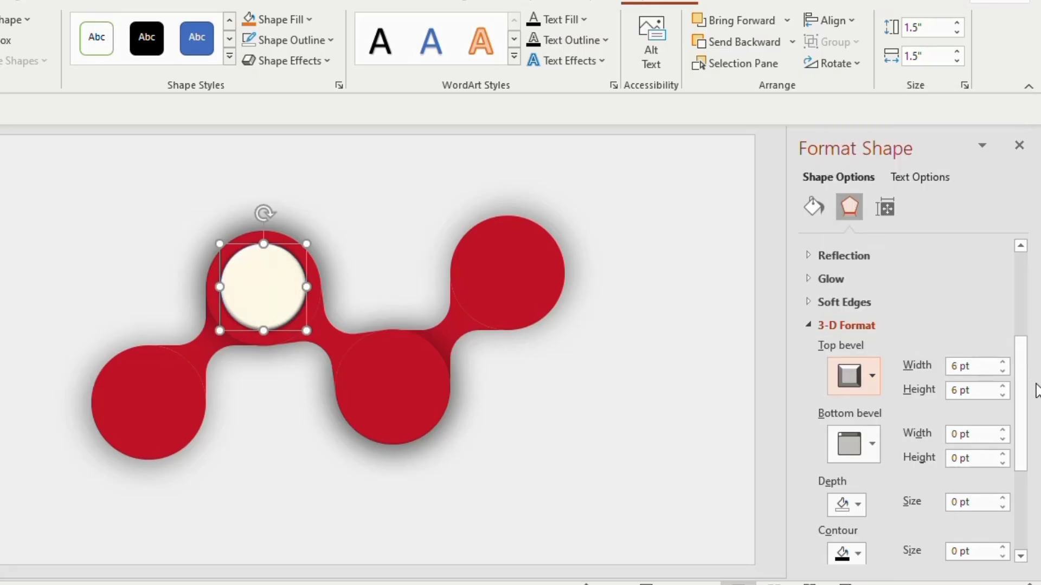
click(1003, 387)
click(1003, 387)
click(1002, 387)
click(1002, 387)
click(1002, 387)
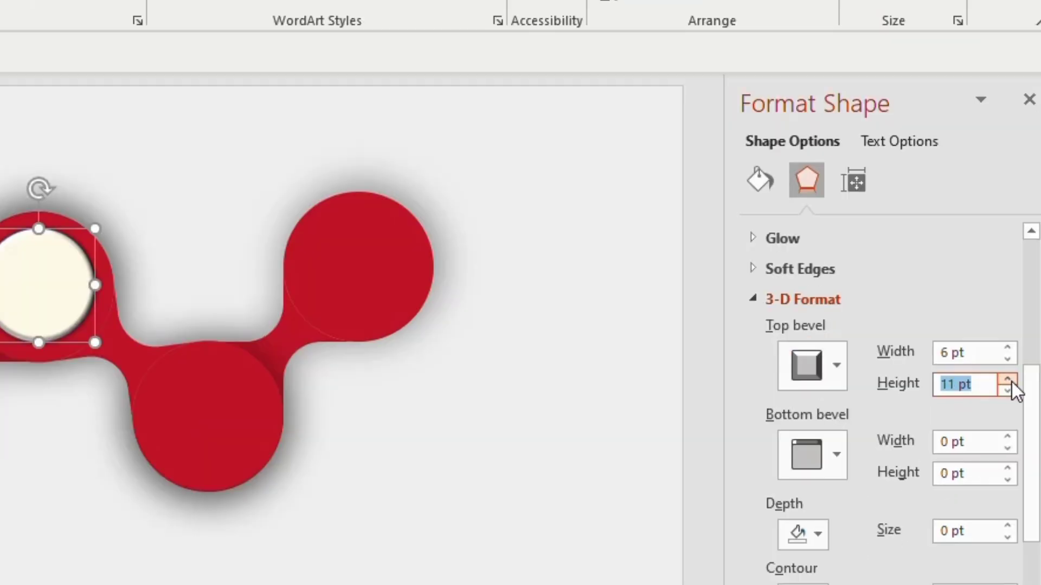
click(1007, 380)
click(1007, 380)
click(1007, 359)
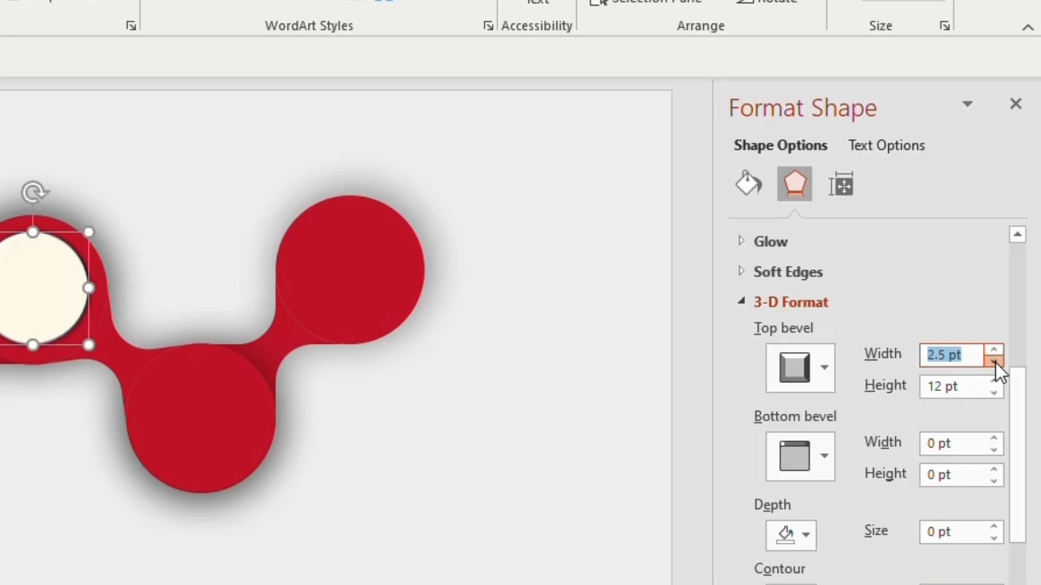
click(995, 353)
click(994, 353)
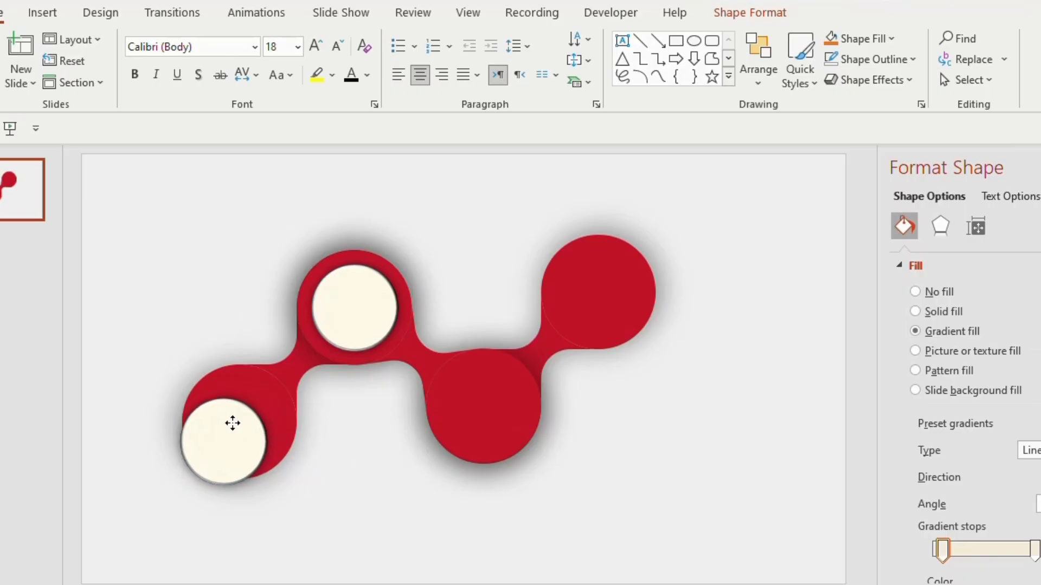
drag(232, 423, 604, 281)
- Format the 01 label as bold 36 pt Arial Black and complete the matching labels through 04
click(247, 428)
drag(247, 429, 219, 427)
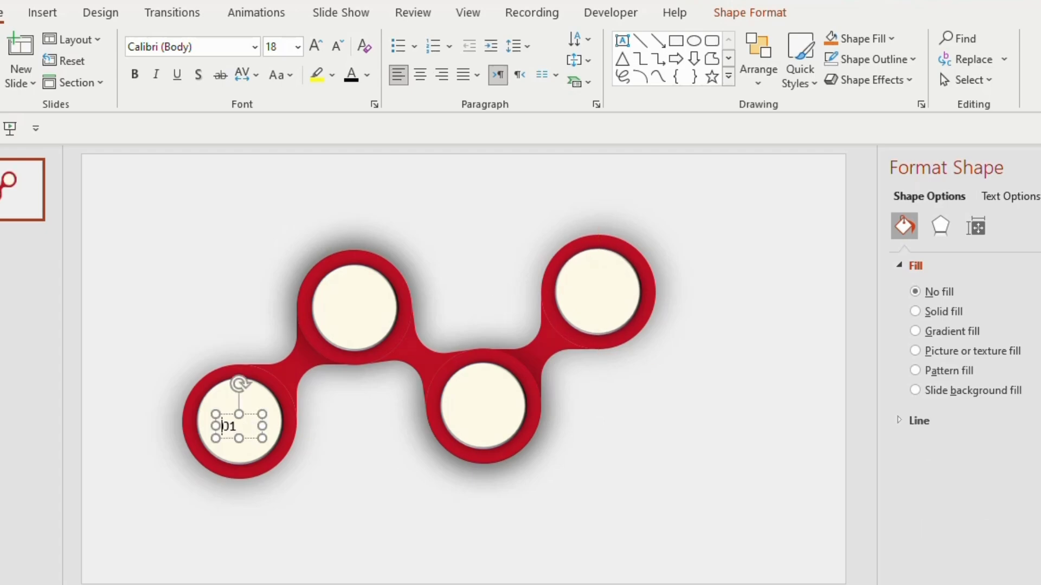
click(135, 75)
click(253, 48)
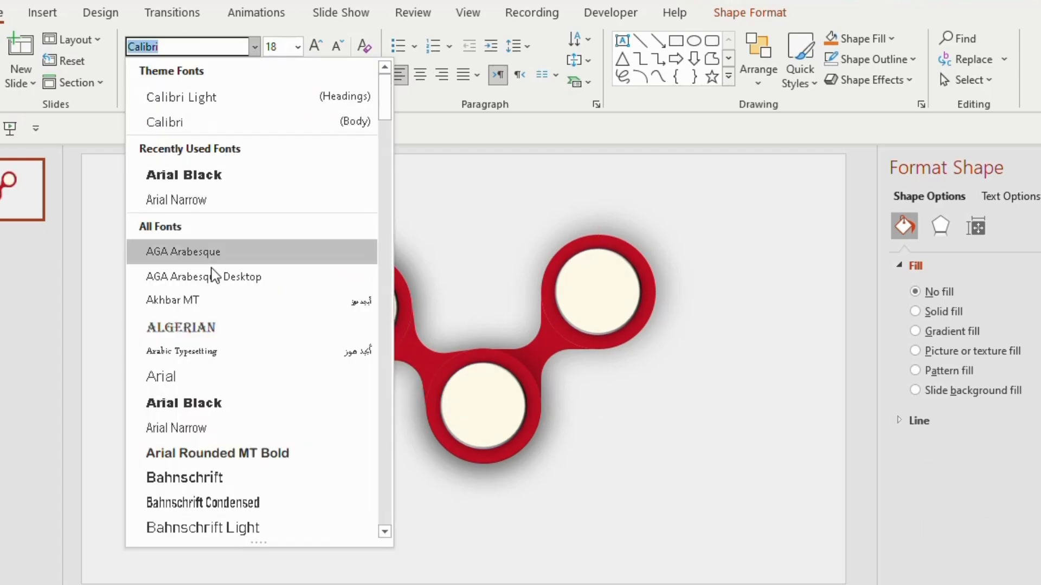
click(212, 401)
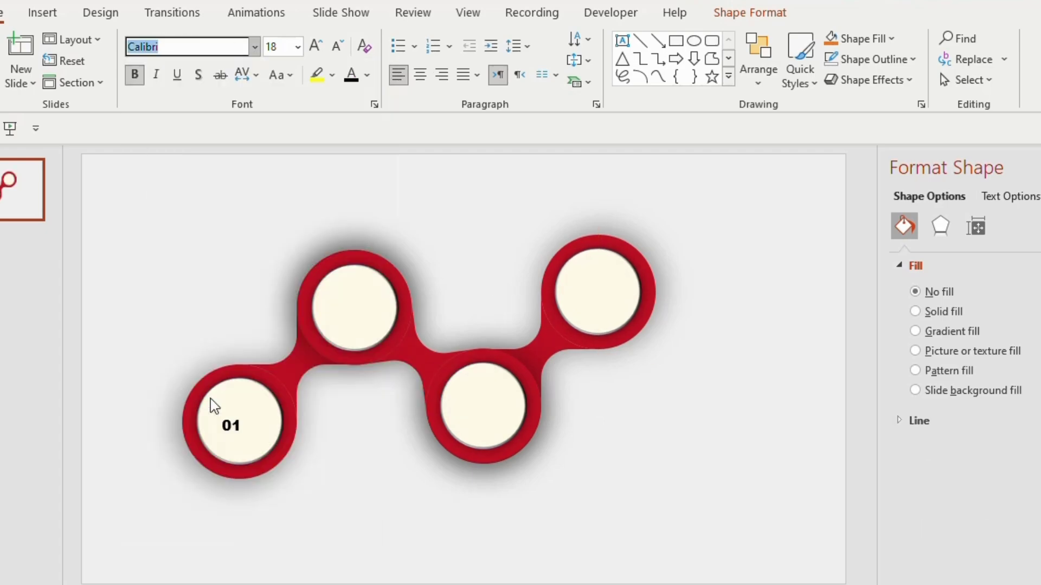
click(314, 47)
click(315, 47)
click(314, 46)
click(314, 46)
click(315, 46)
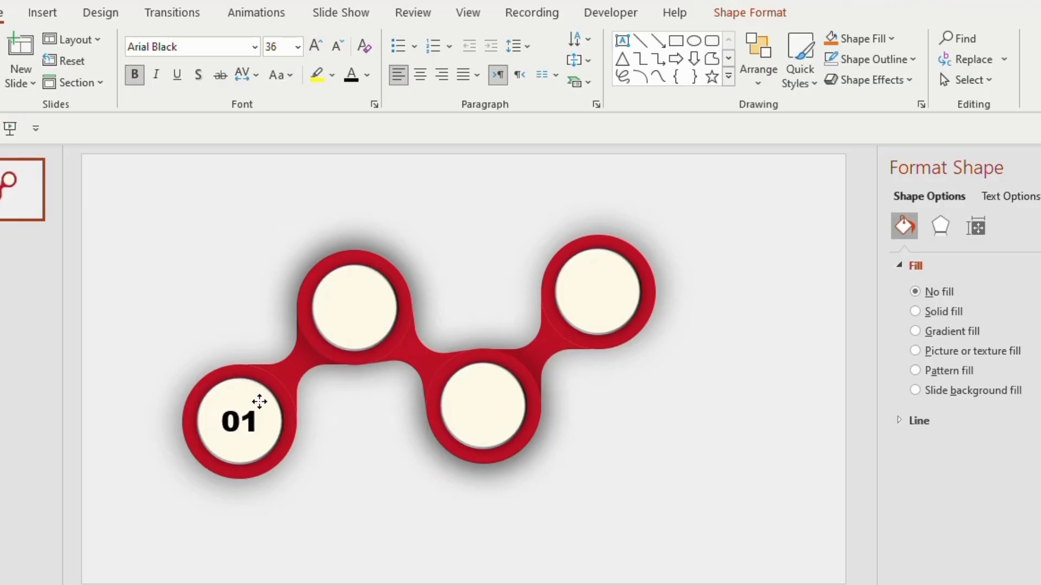
click(259, 401)
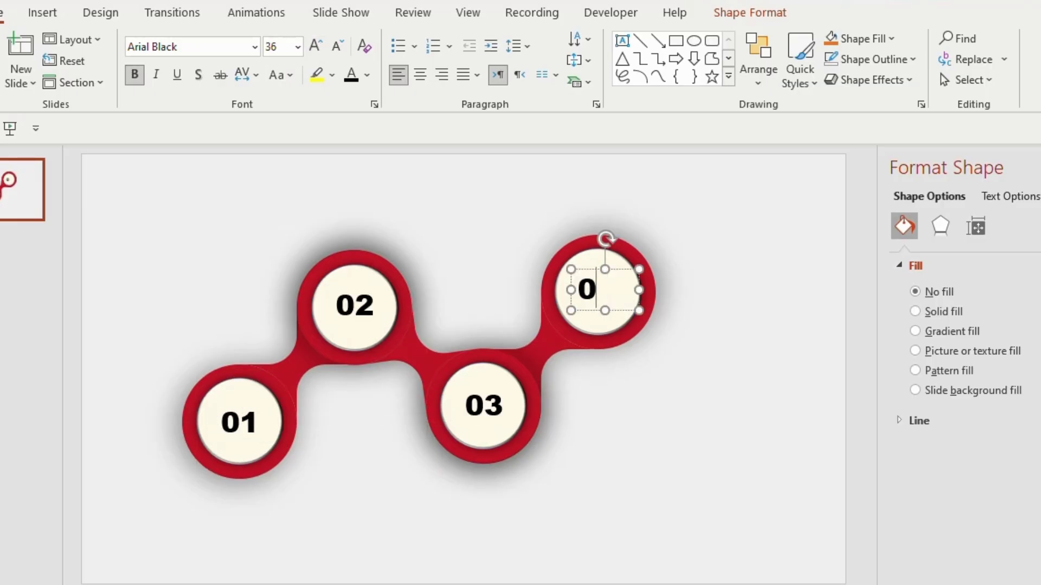
text(4)
click(712, 304)
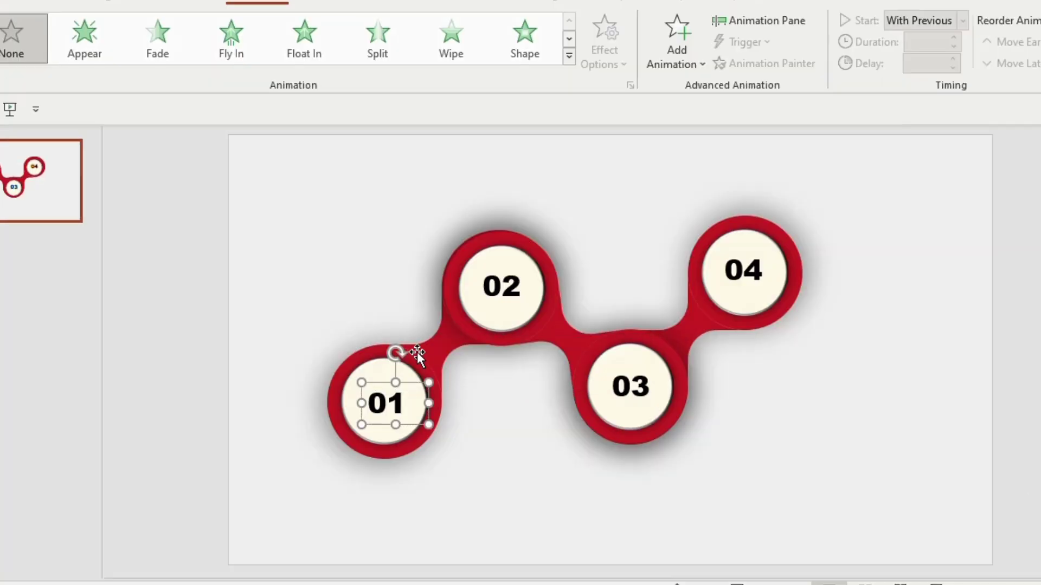
- Duplicate the red blob linking 01 and 02 and send the copy behind the circles
shift+click(422, 351)
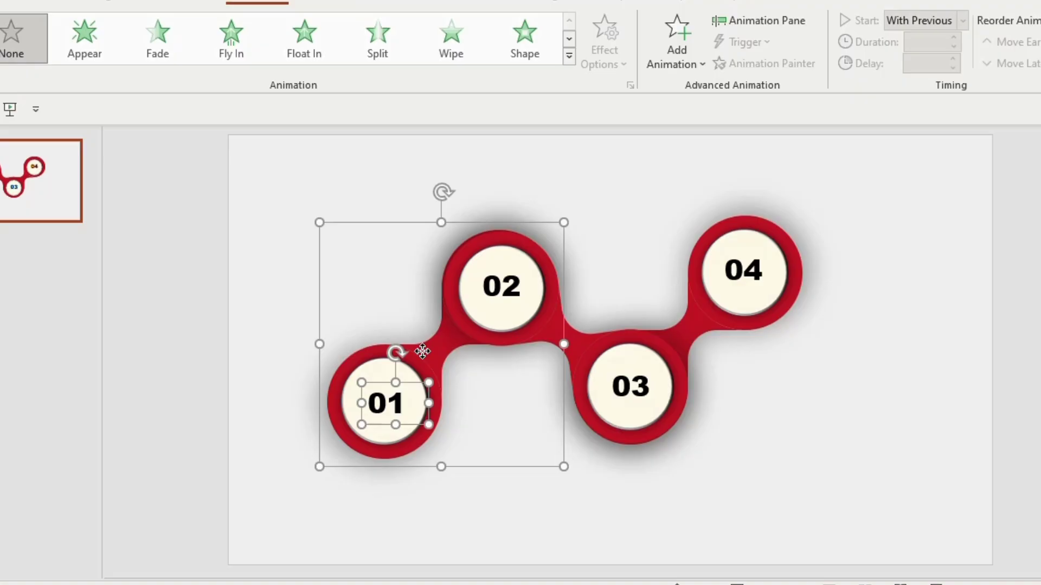
drag(422, 351, 427, 359)
right_click(421, 353)
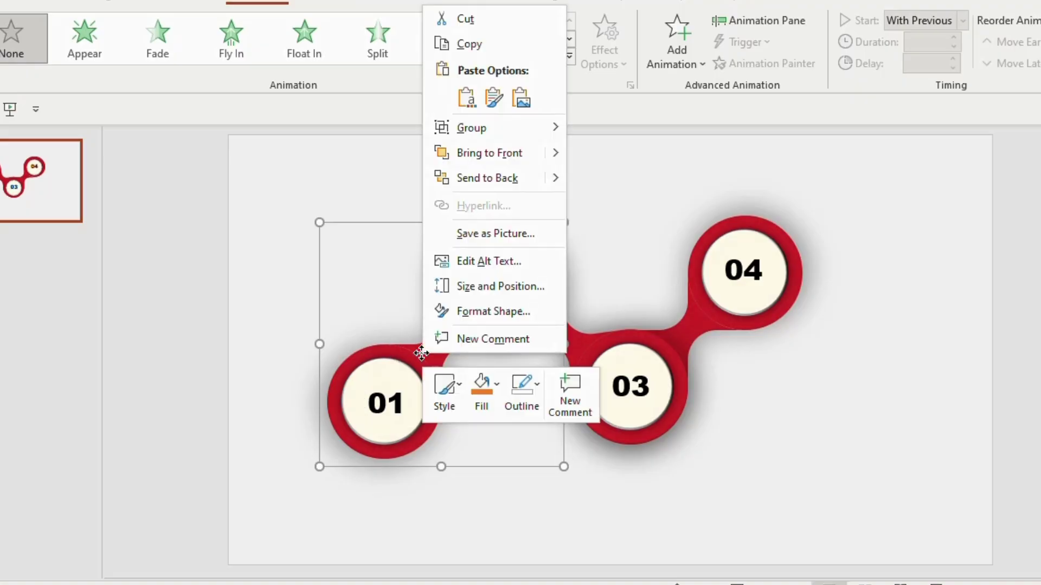
click(487, 183)
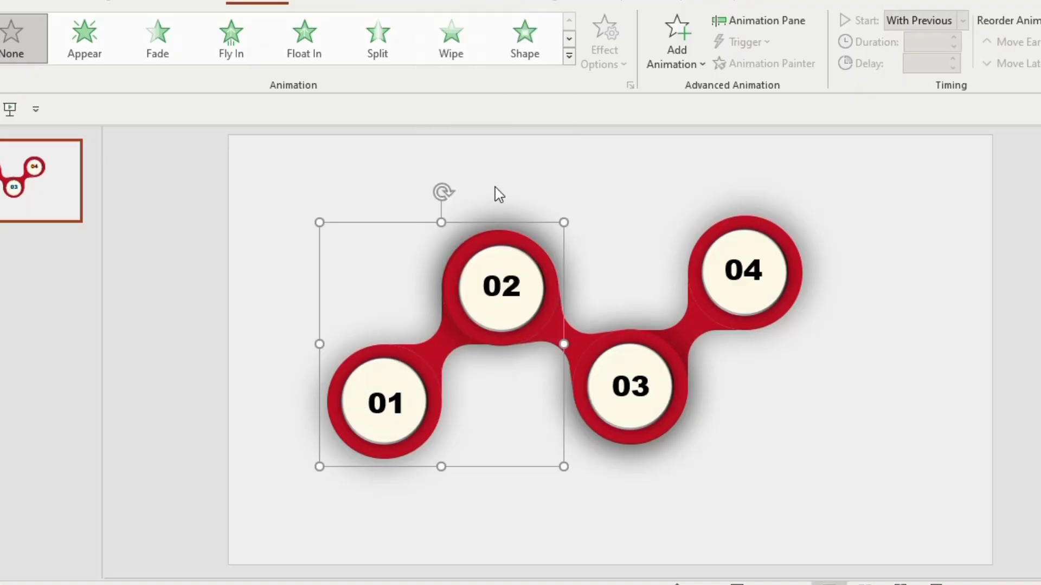
- Combine the 04 label with its connector and send the connector behind circle 03
click(726, 255)
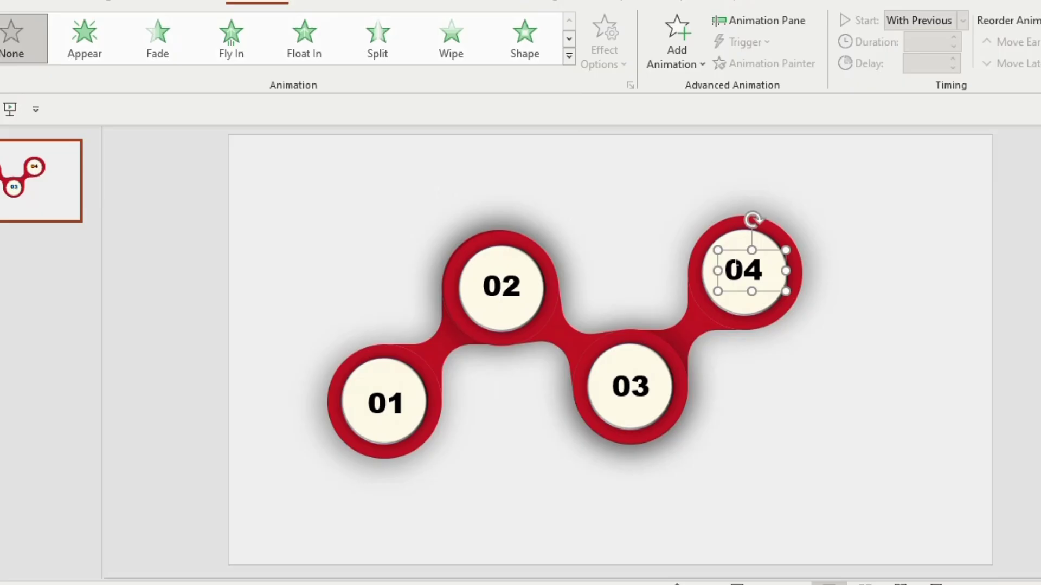
shift+click(697, 280)
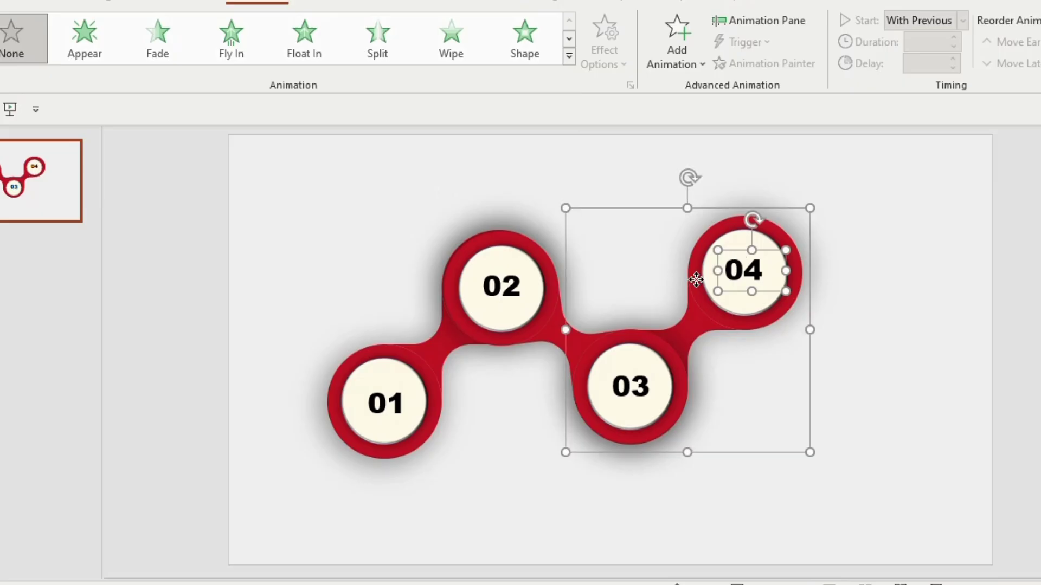
key(ctrl+v)
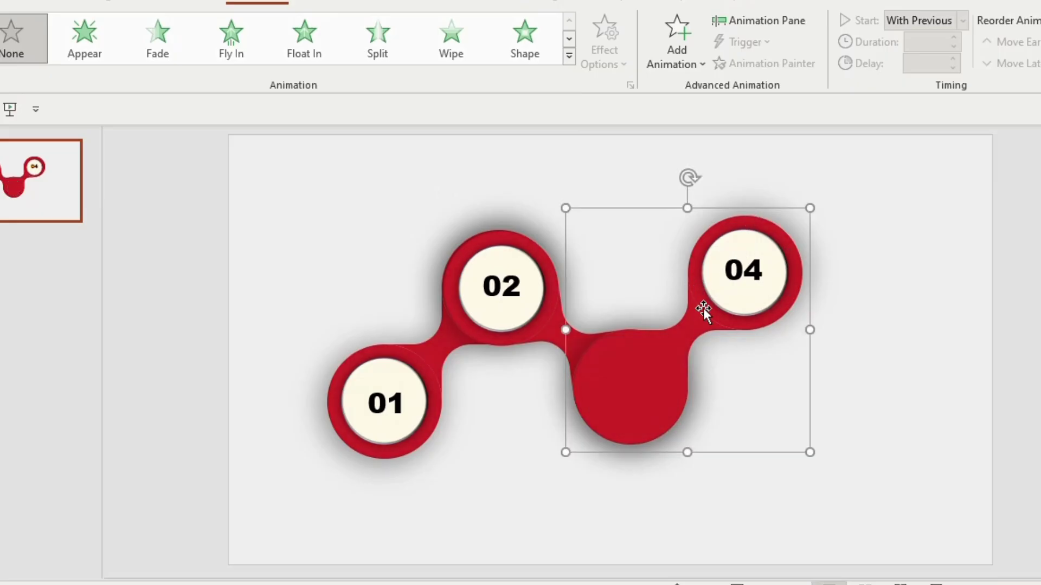
right_click(704, 308)
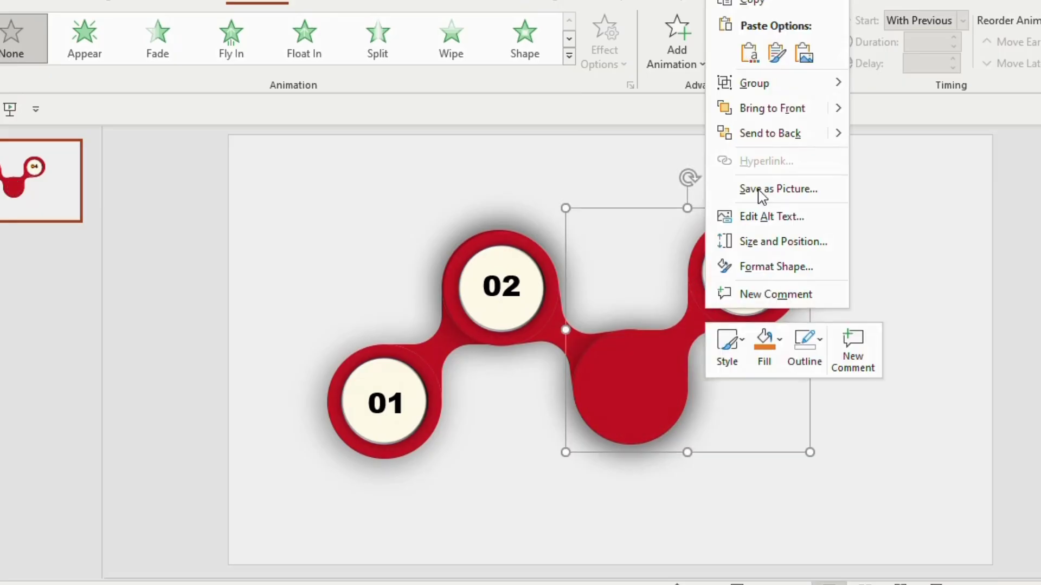
click(769, 133)
- Group the 02 and 03 pieces together with Ctrl+G
drag(426, 211, 710, 467)
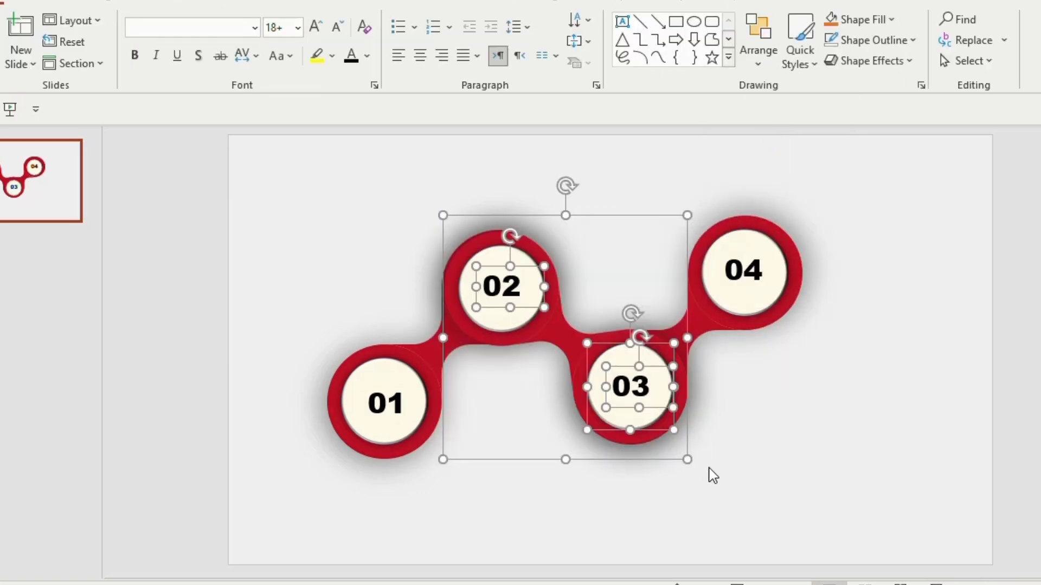
key(ctrl+g)
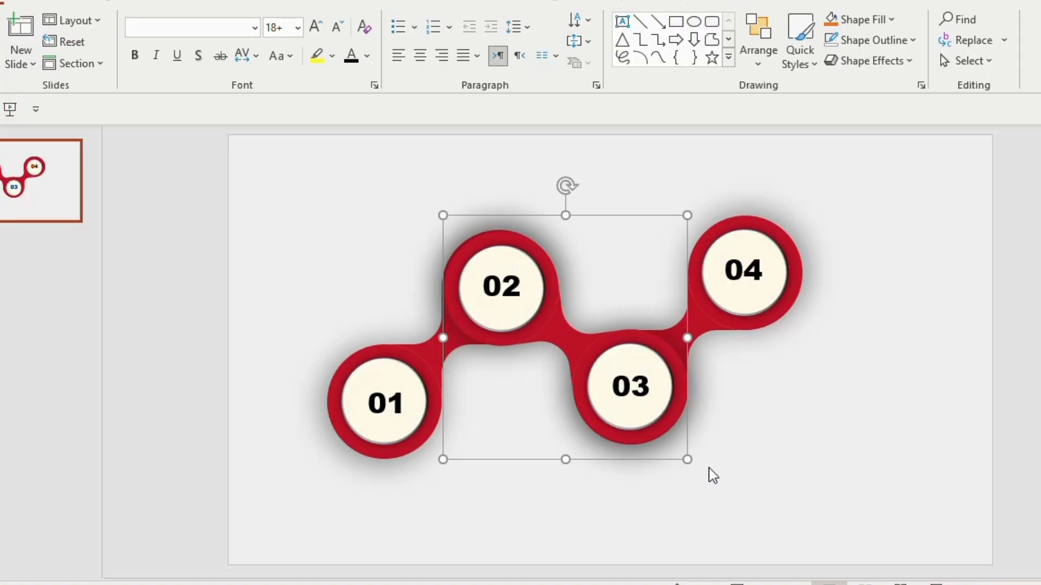
click(64, 210)
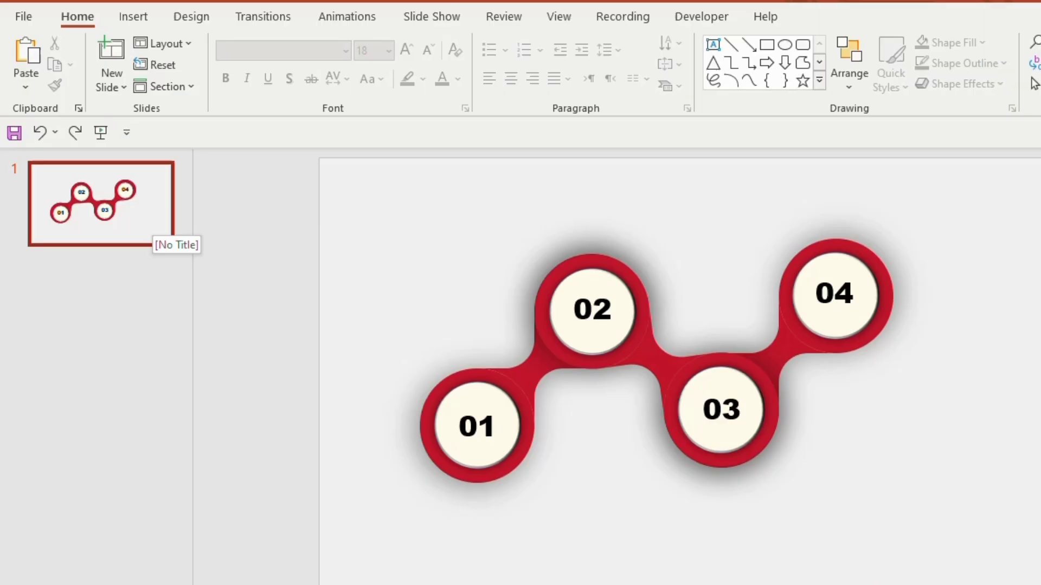
- Paste in a second slide and give its left TITLE HERE block a Wipe lasting 01.00 after a 00.25 delay
click(157, 227)
key(ctrl+v)
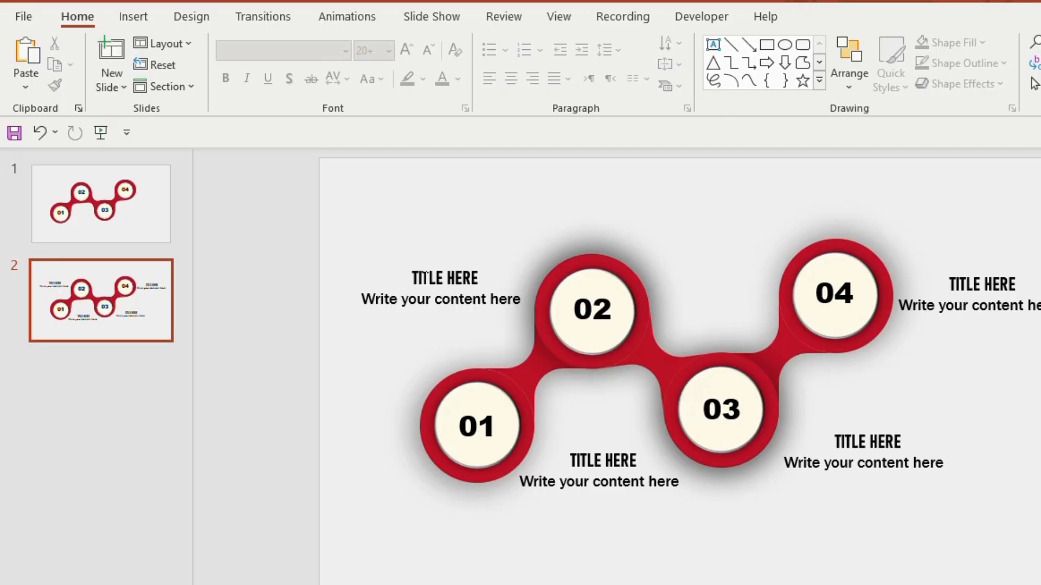
click(417, 279)
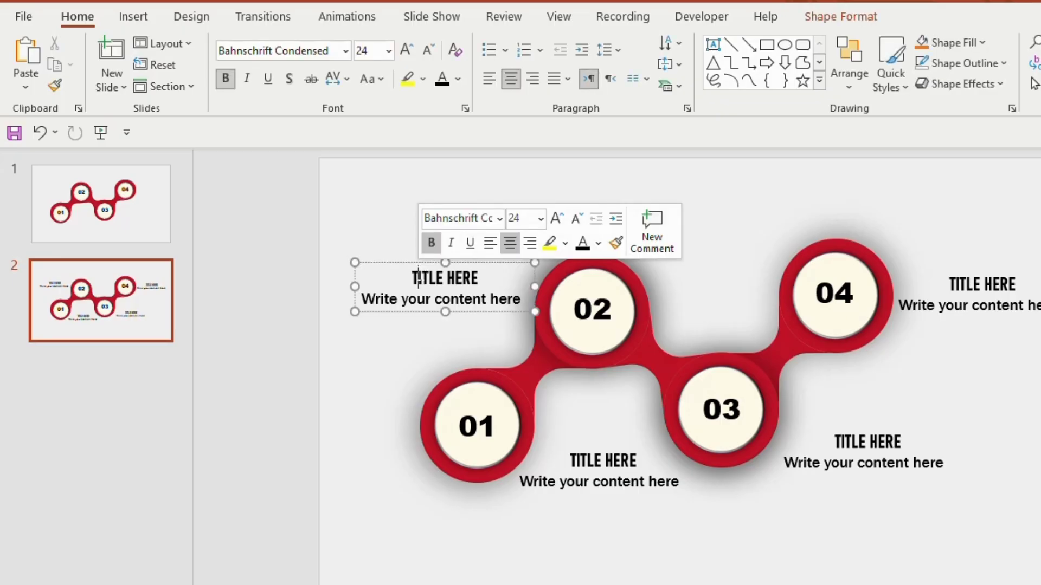
click(361, 24)
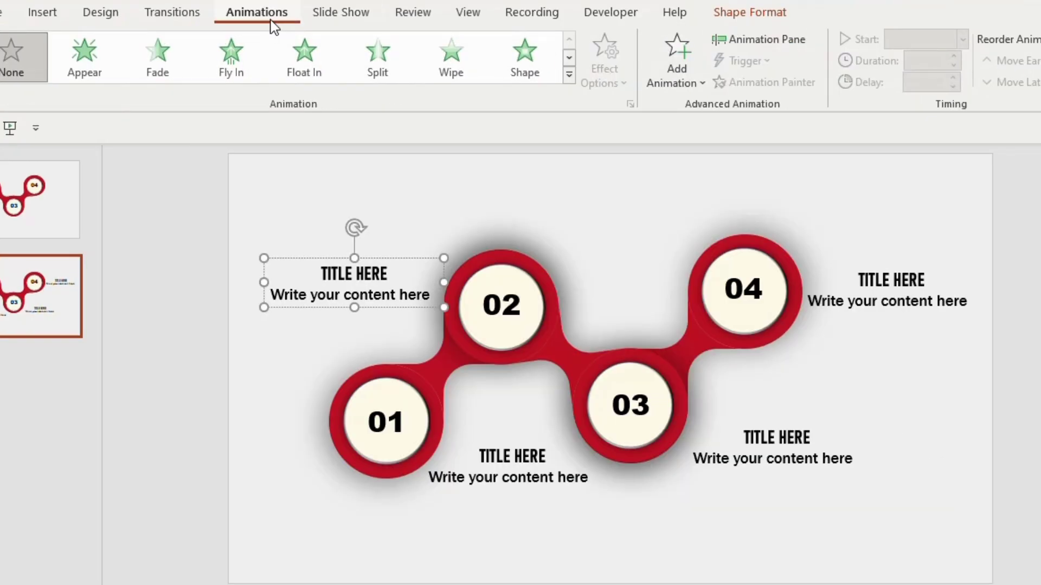
click(543, 71)
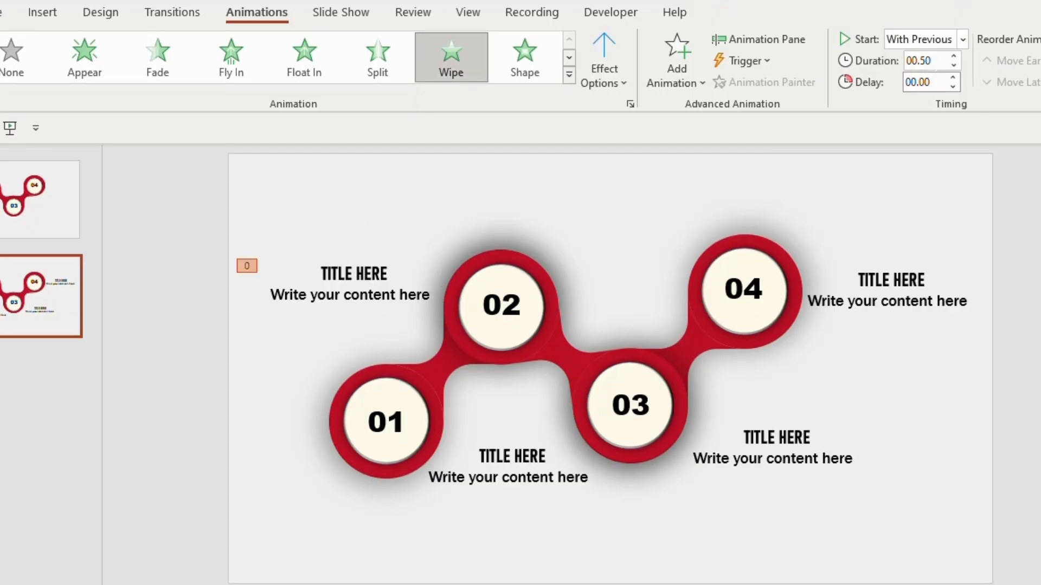
click(954, 56)
click(954, 55)
click(953, 79)
- Copy that Wipe to the bottom, bottom-right and top-right title blocks, then return to slide 1
click(352, 273)
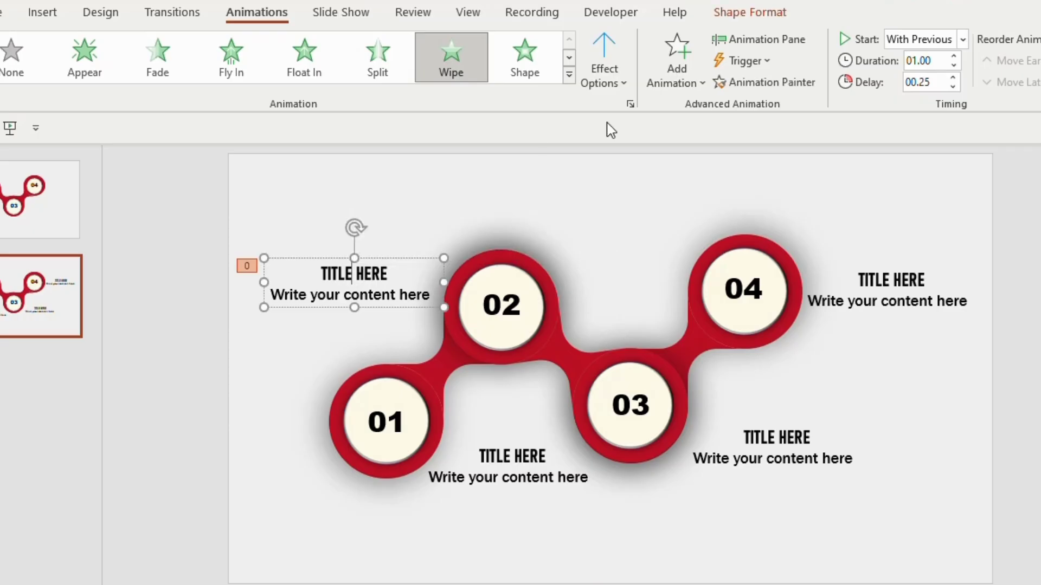
click(781, 84)
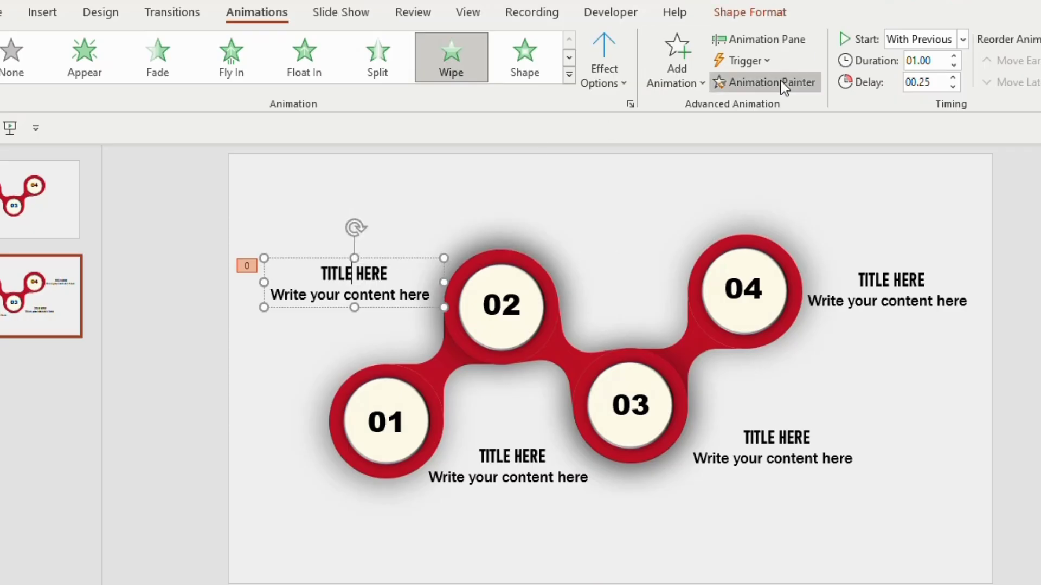
click(514, 450)
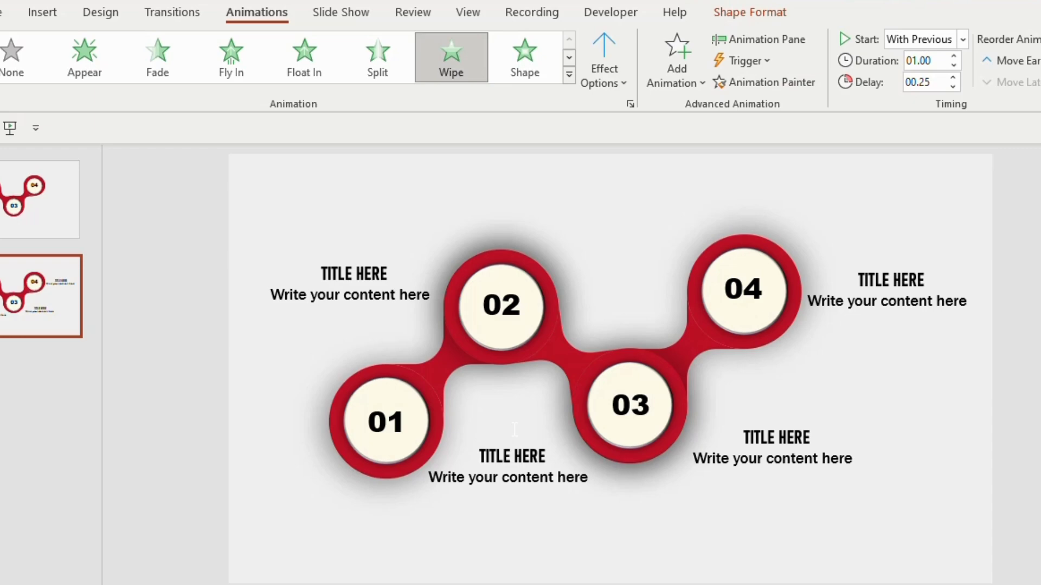
click(748, 82)
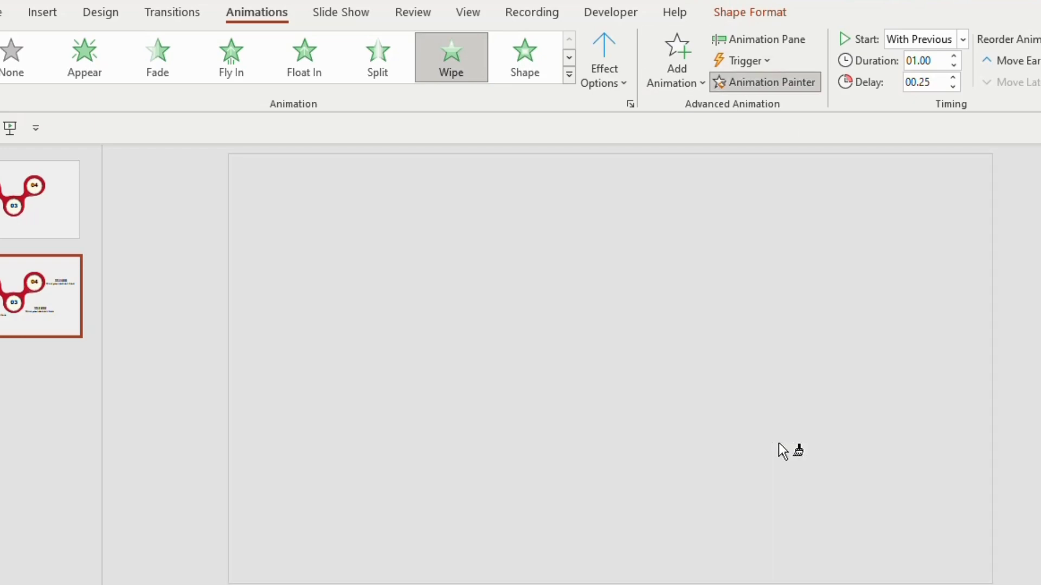
click(778, 443)
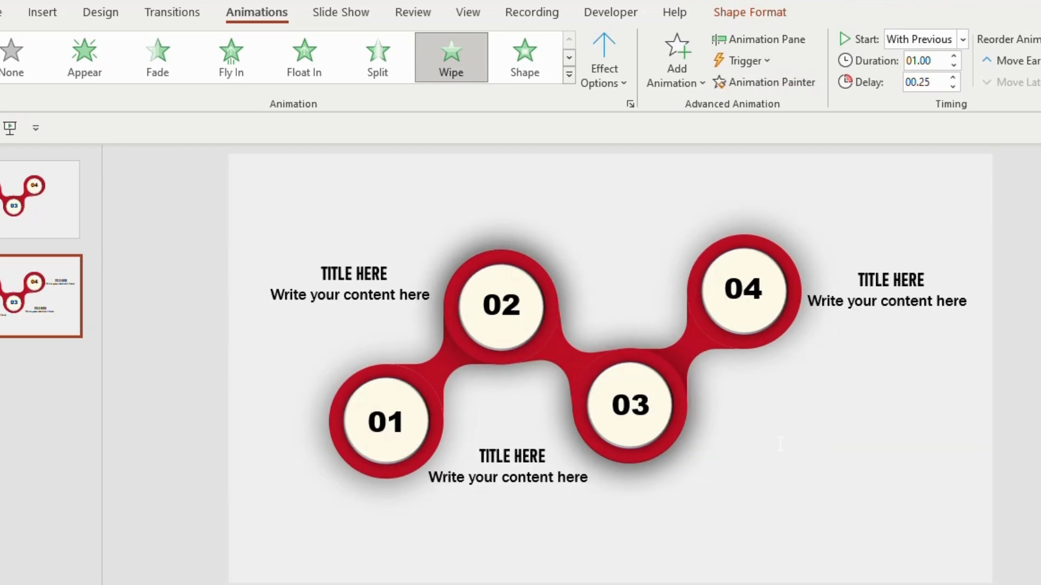
click(772, 84)
click(896, 276)
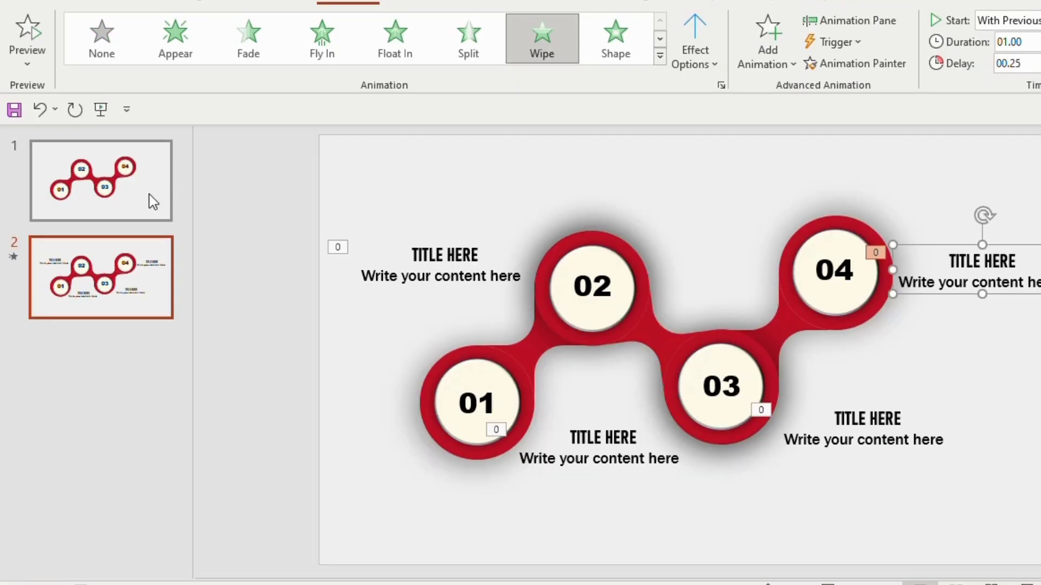
click(59, 213)
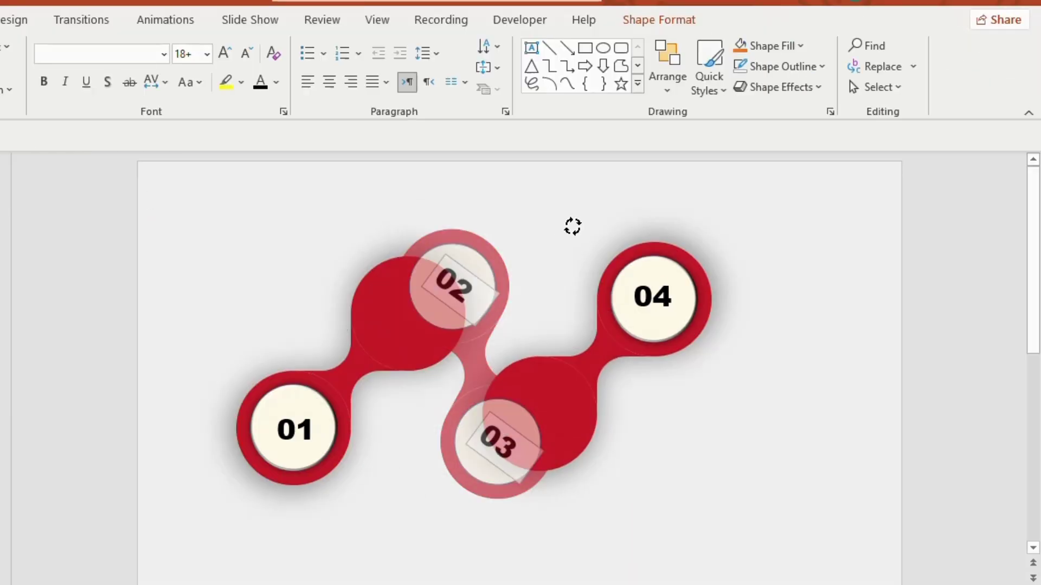
- Rotate the 01, 02–03 and 04 blob pieces upright
click(379, 318)
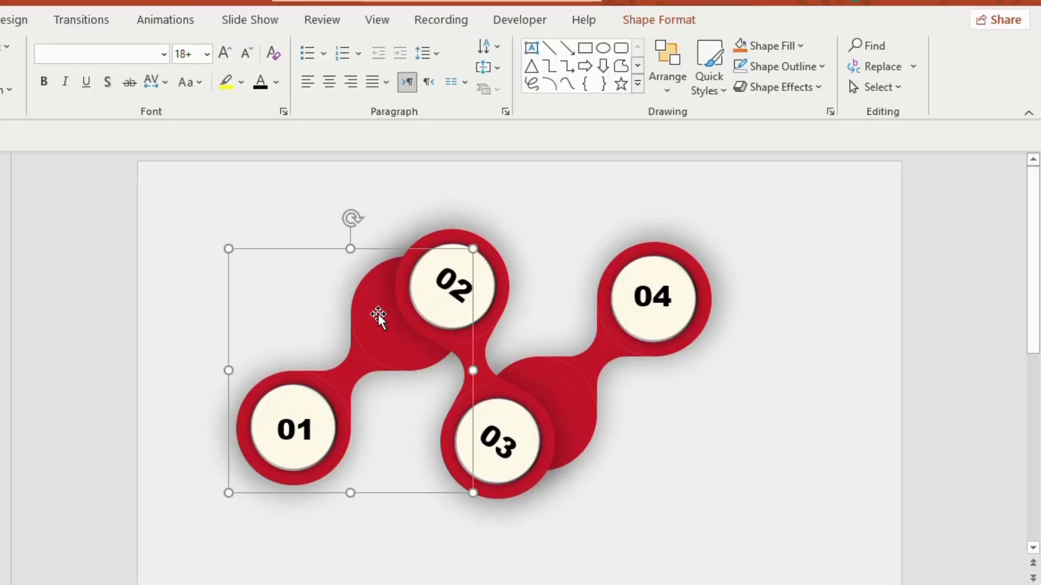
drag(351, 217, 237, 226)
click(486, 239)
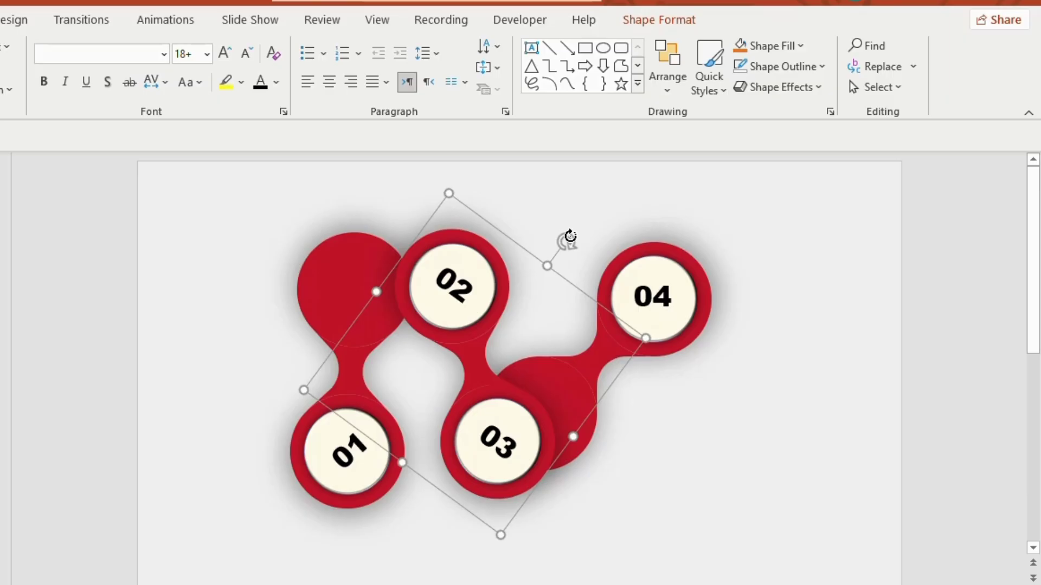
drag(567, 237, 605, 247)
click(653, 297)
drag(597, 205, 463, 218)
- Stack all three pieces with Align Middle and Align Center, and drag the stack below the slide
click(790, 527)
drag(791, 527, 827, 583)
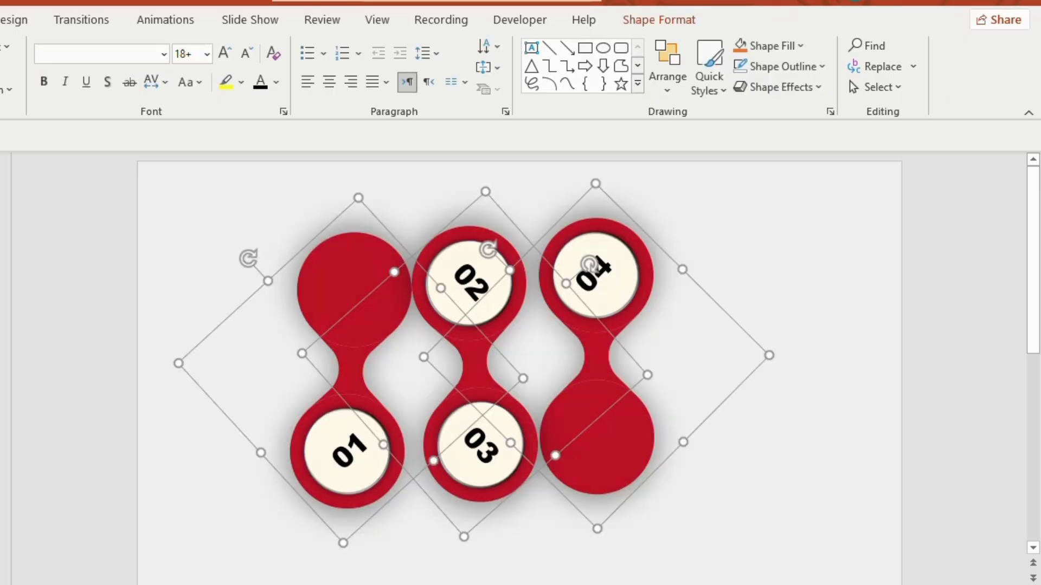
click(658, 20)
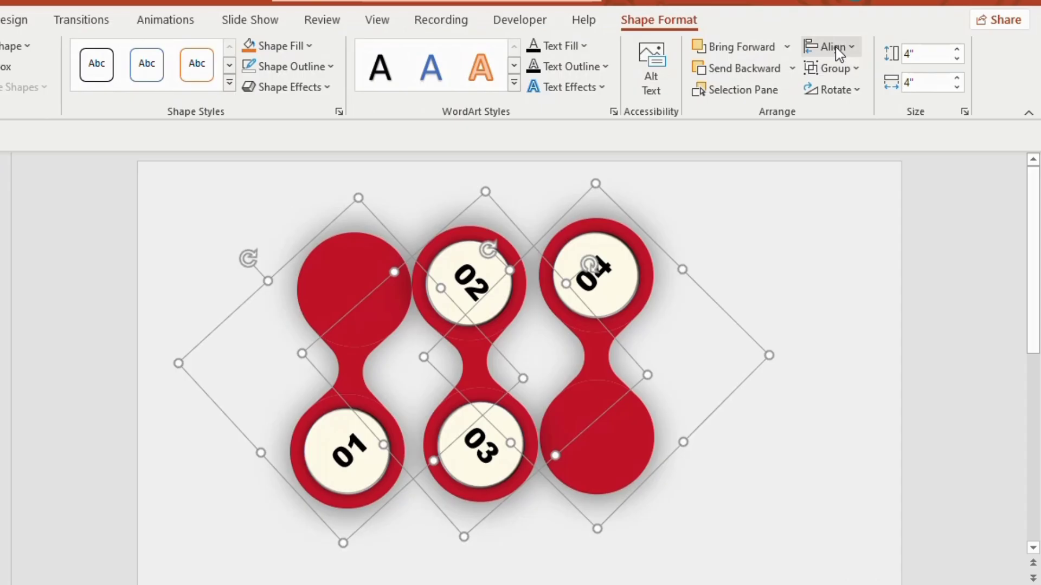
click(831, 47)
click(870, 184)
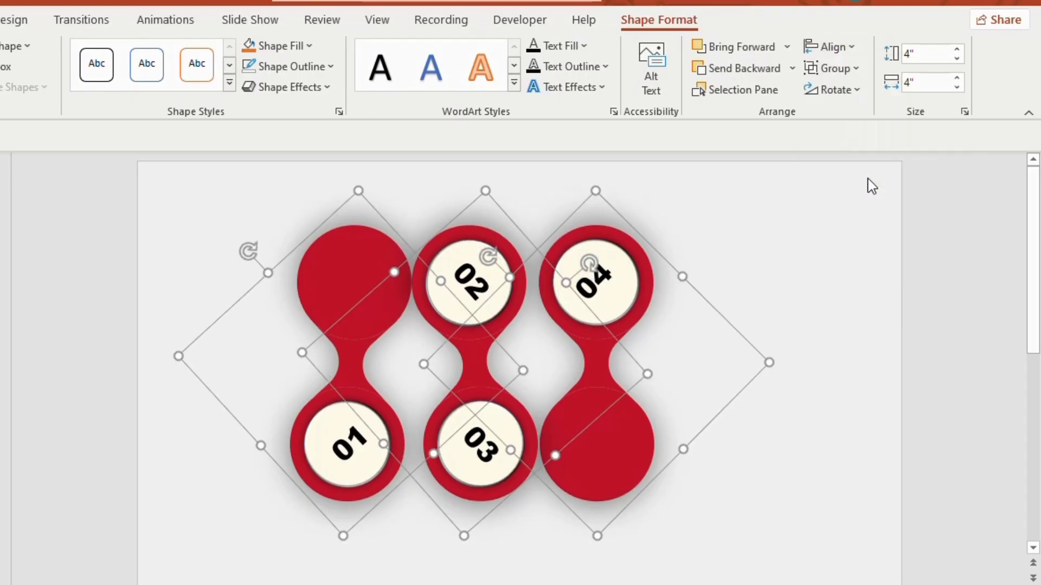
click(839, 46)
click(867, 99)
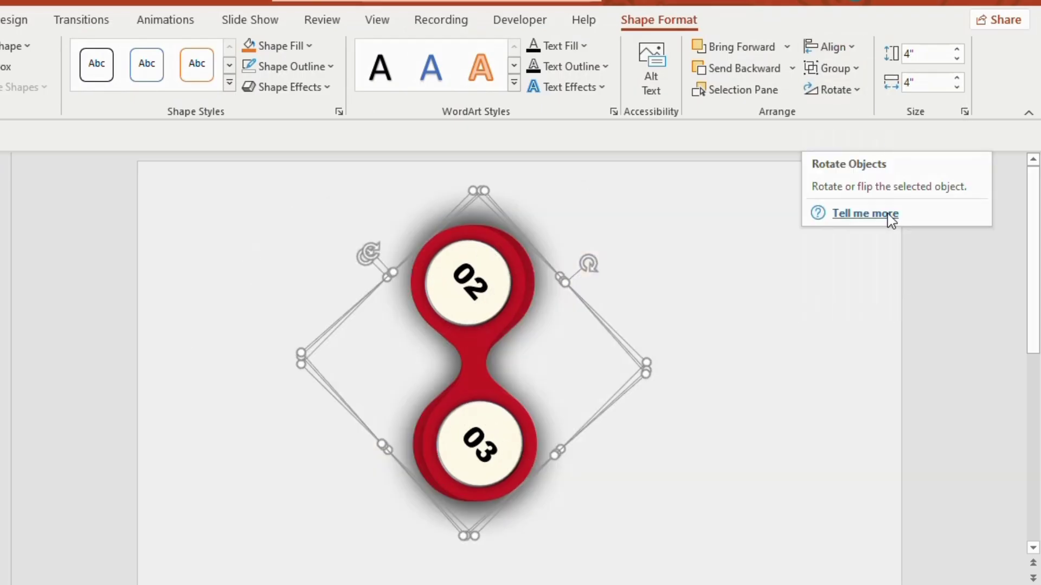
drag(488, 202, 509, 573)
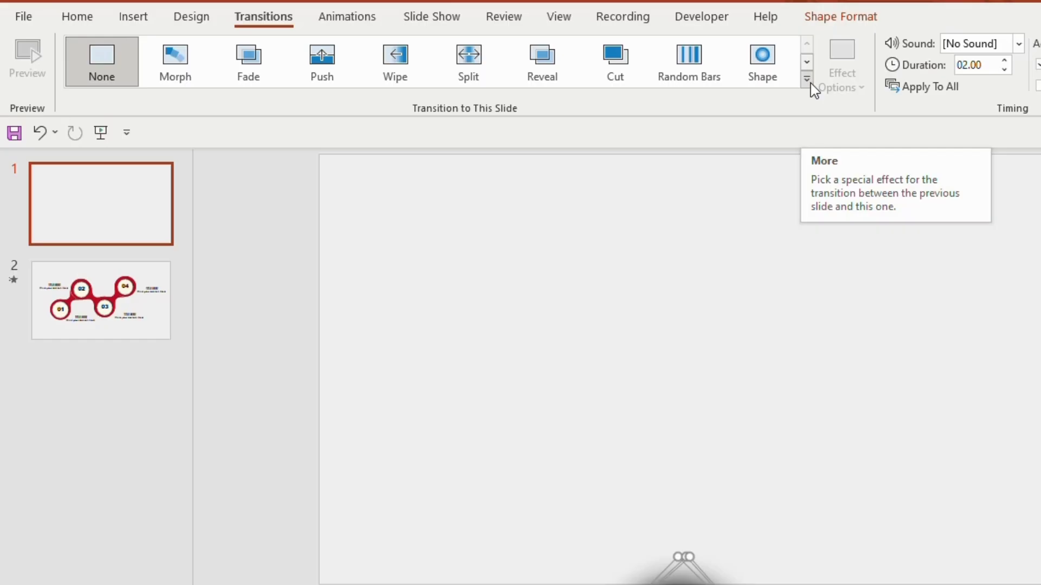
- Apply the Airplane transition from the full gallery to slide 1, and Morph to slide 2
click(811, 83)
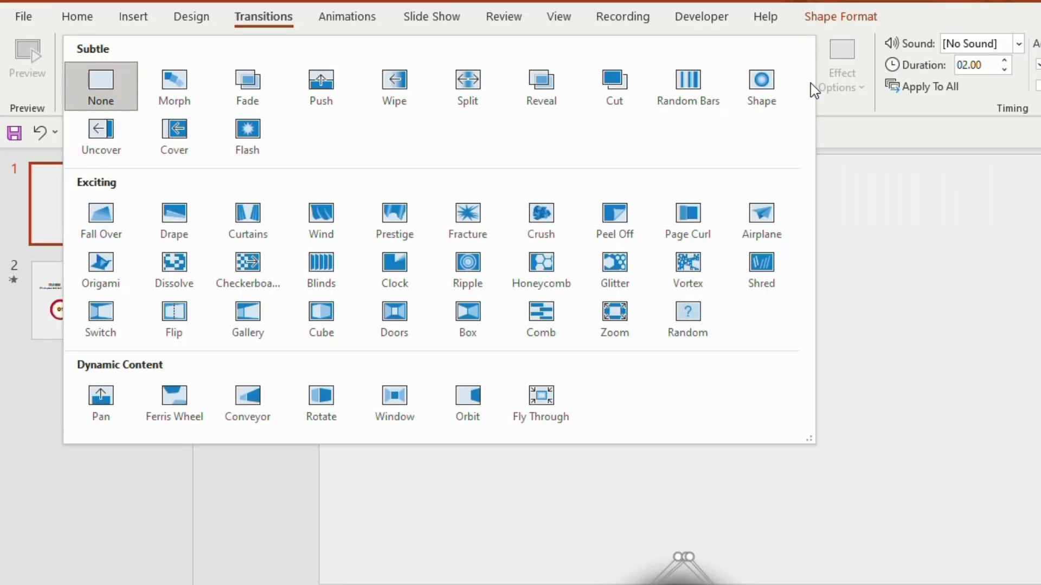
click(762, 233)
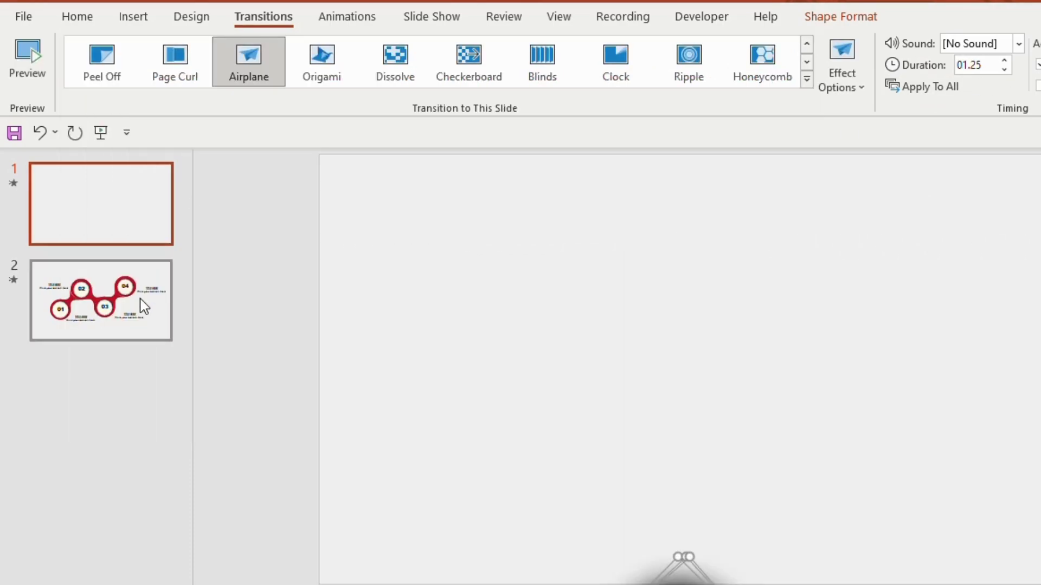
click(143, 306)
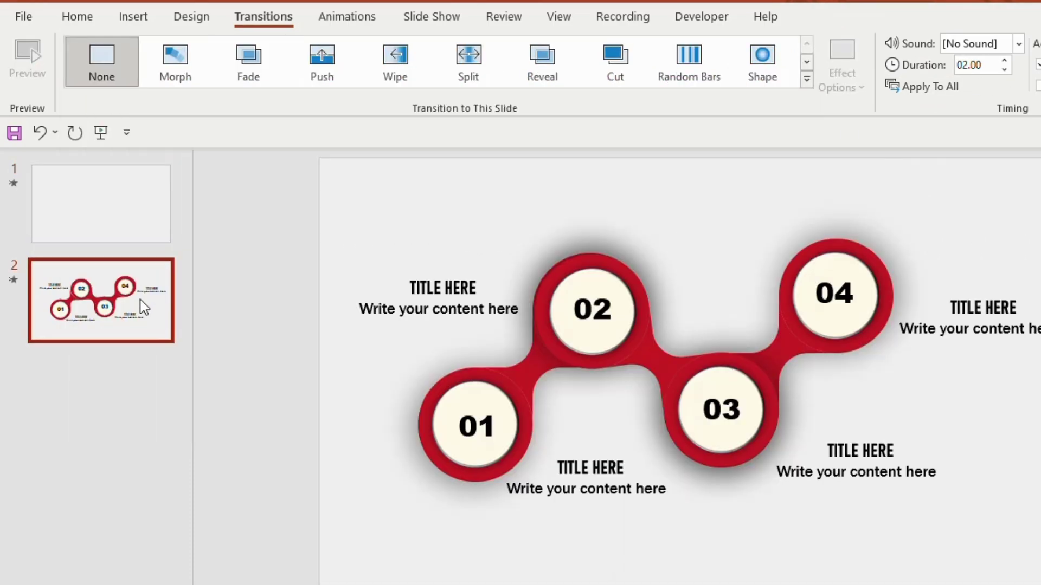
click(174, 65)
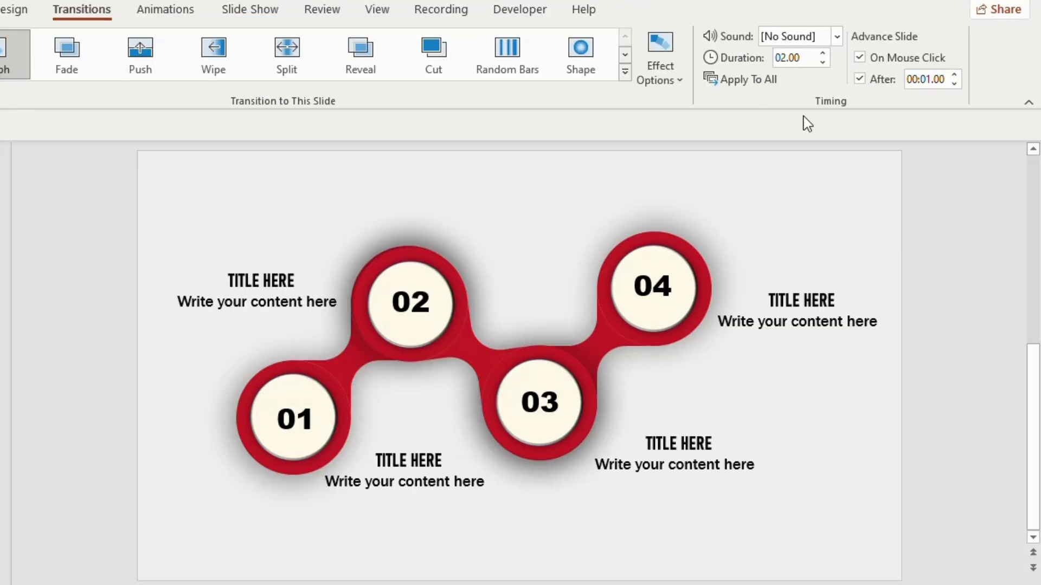